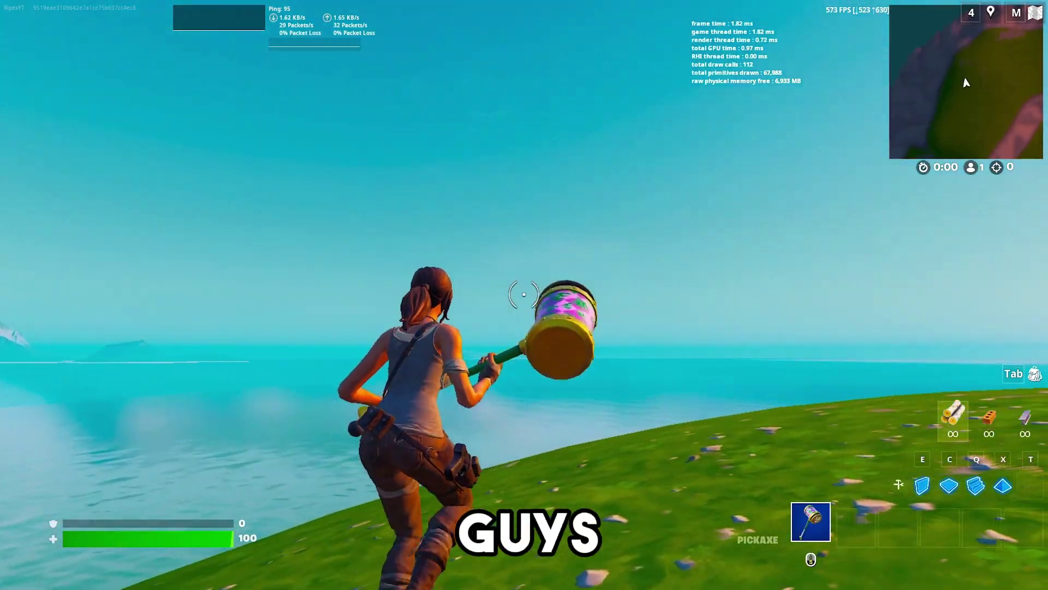
Run the character forward along the grassy shore and over the hills toward the trees and cliffs.
key("w")
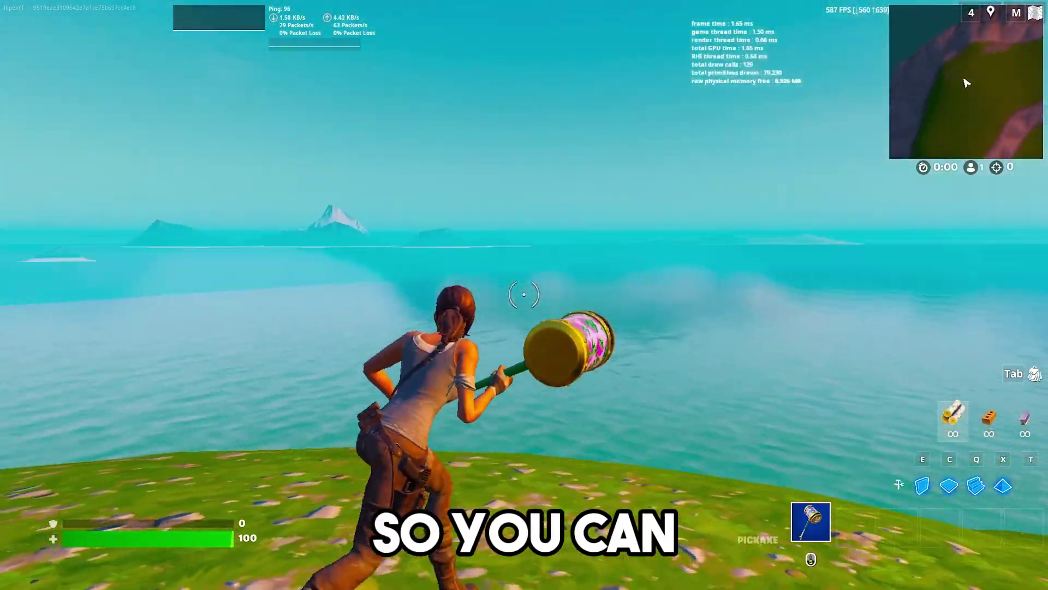
key("w")
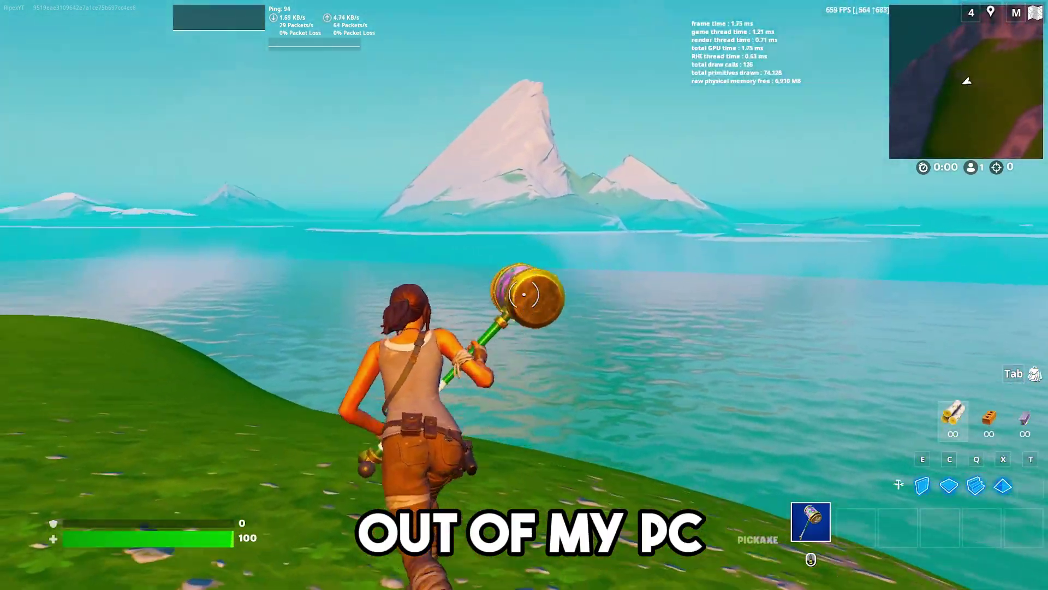
key("w")
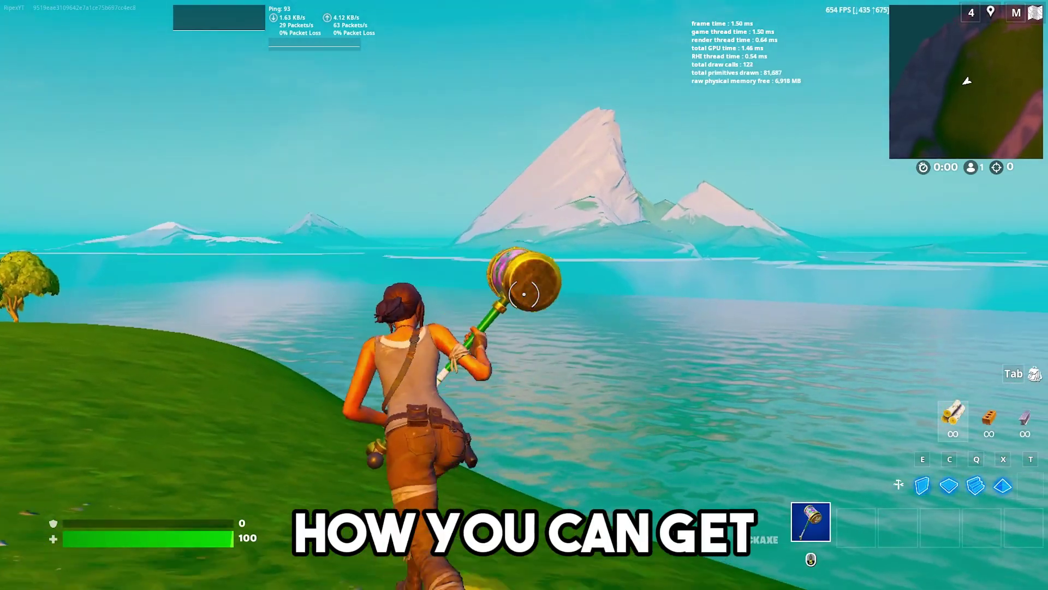
key("w")
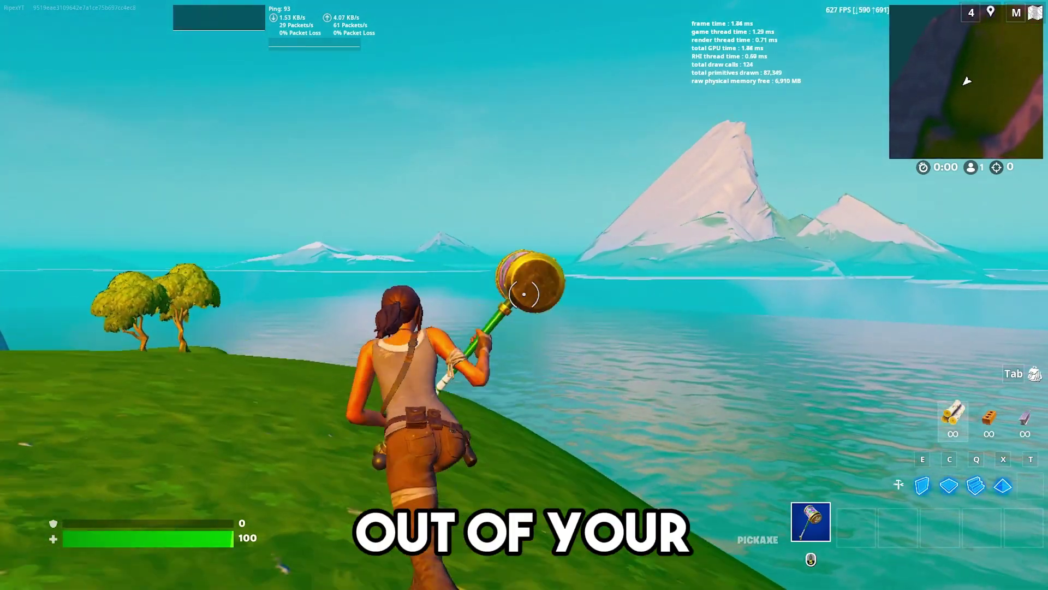
key("w")
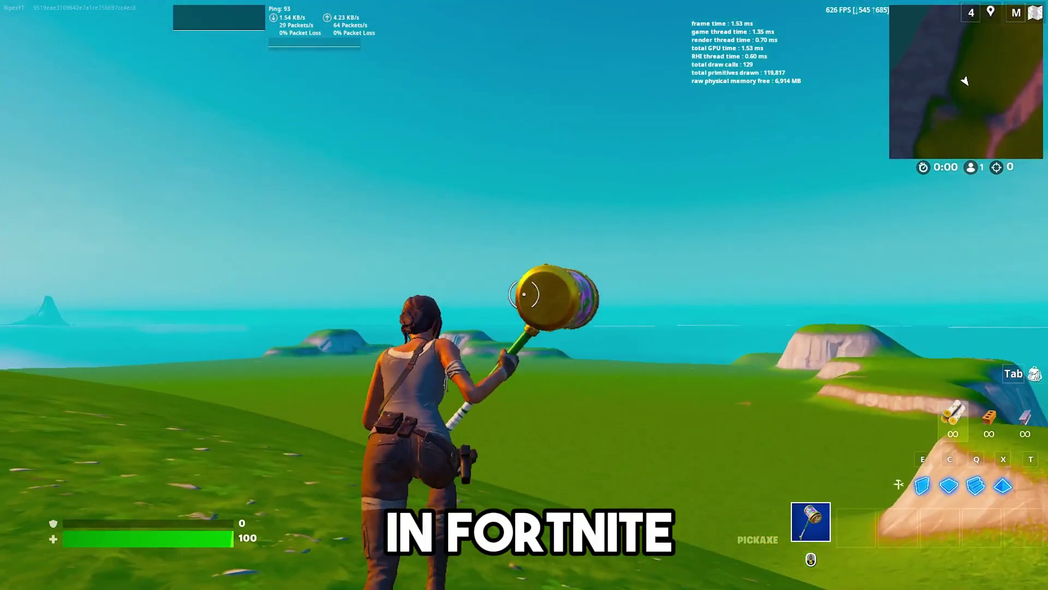
key("w")
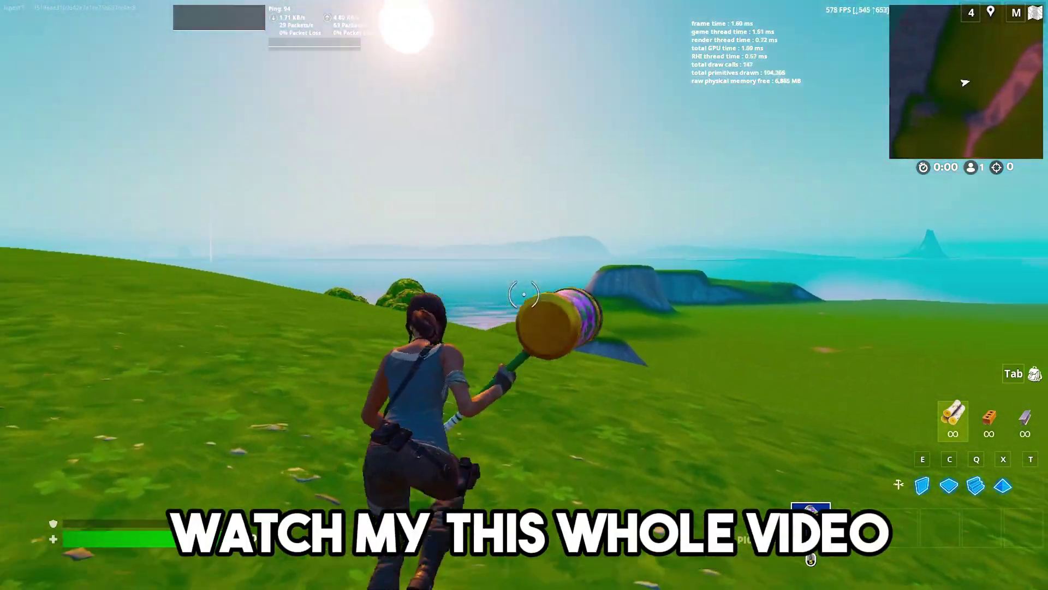
key("w")
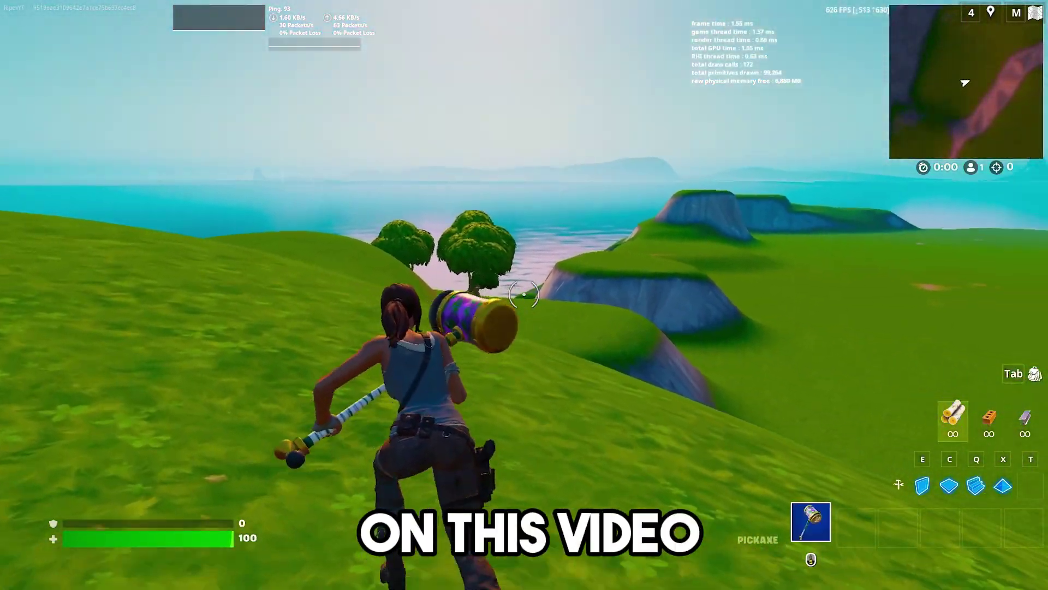
key("w")
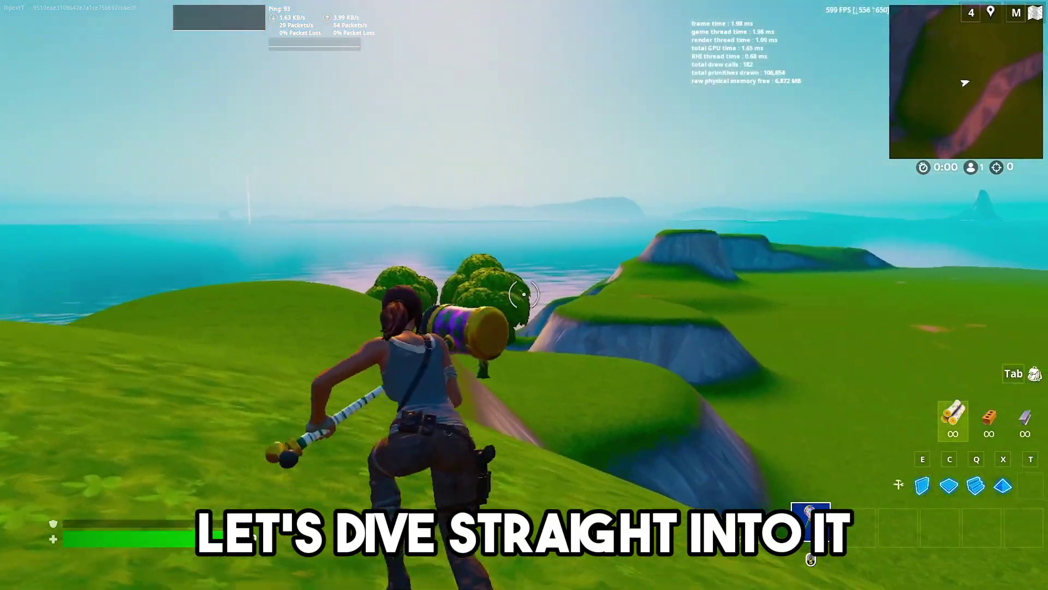
key("w")
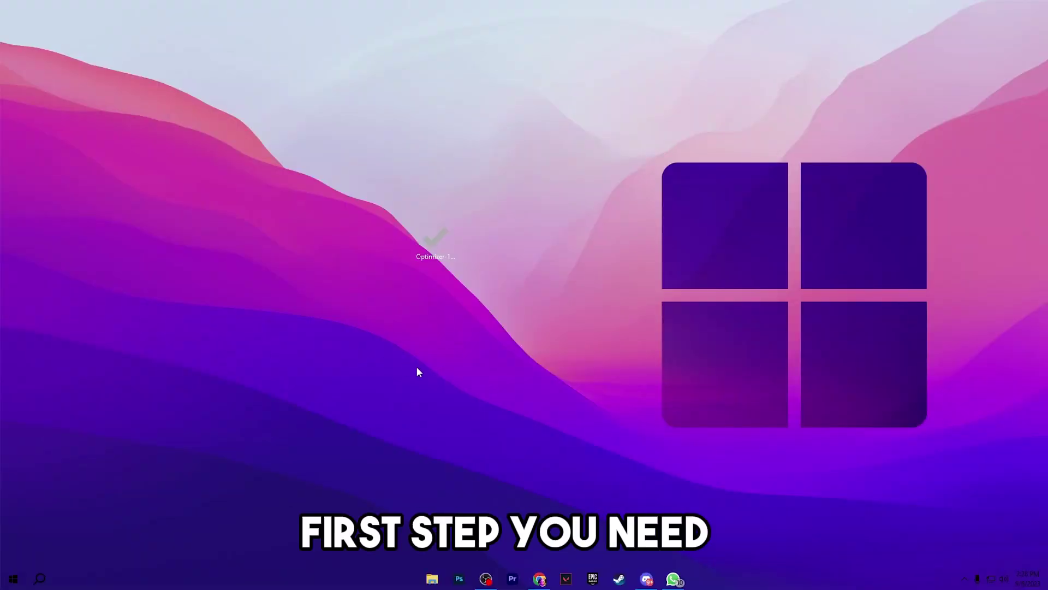
left_click_drag(351, 159, 555, 381)
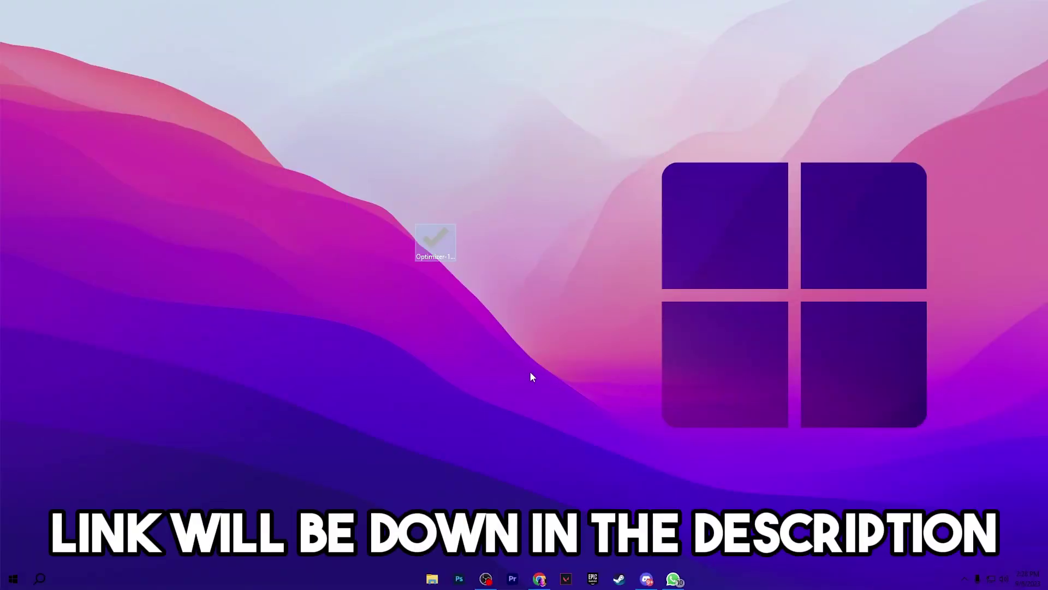
left_click(540, 578)
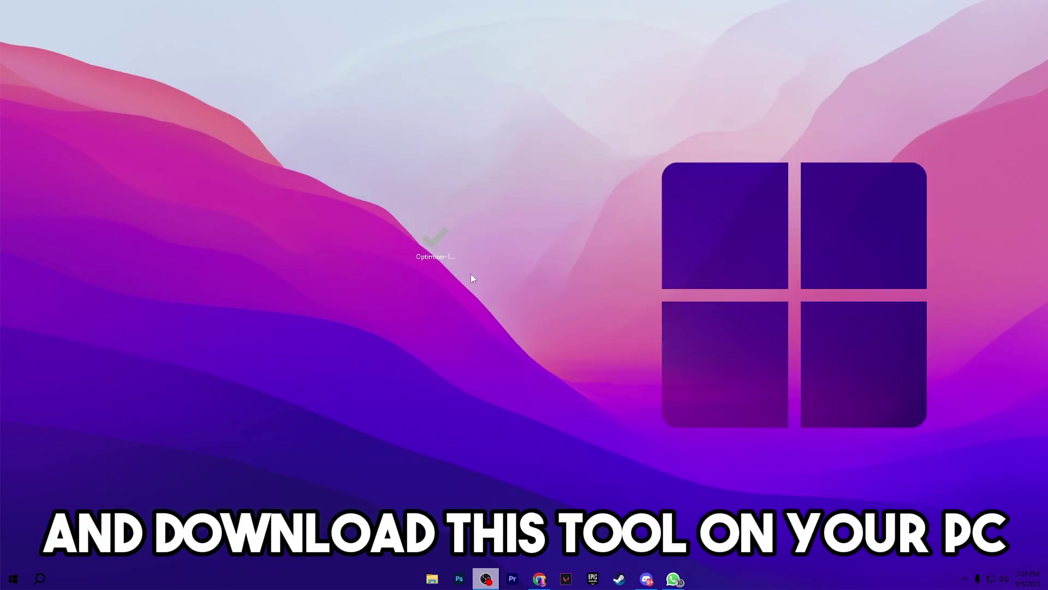
double_click(431, 243)
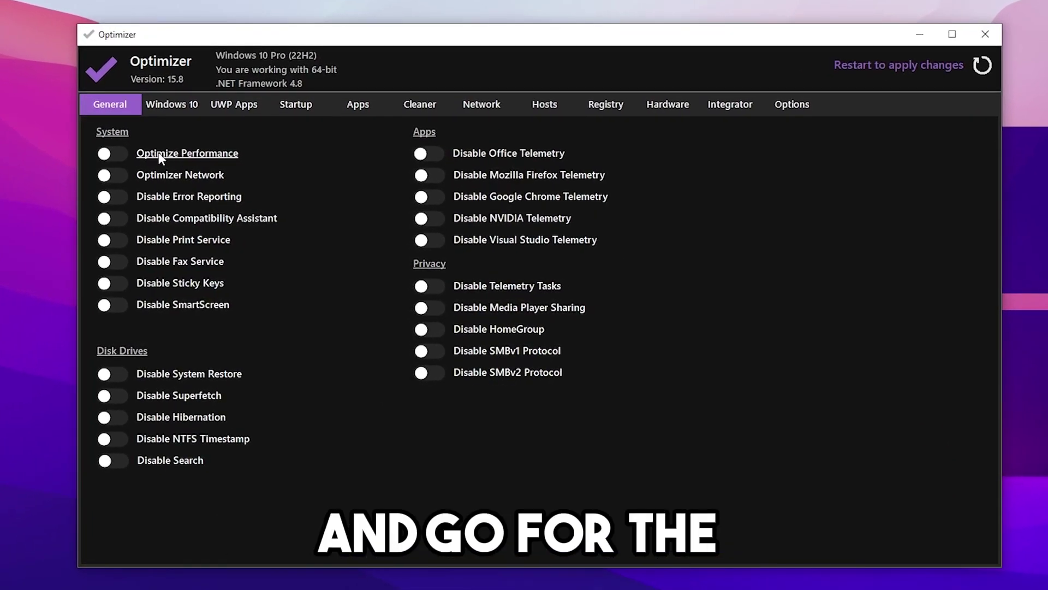
Turn on the Optimize Performance, Disable Compatibility Assistant and Disable Sticky Keys tweaks.
left_click(119, 155)
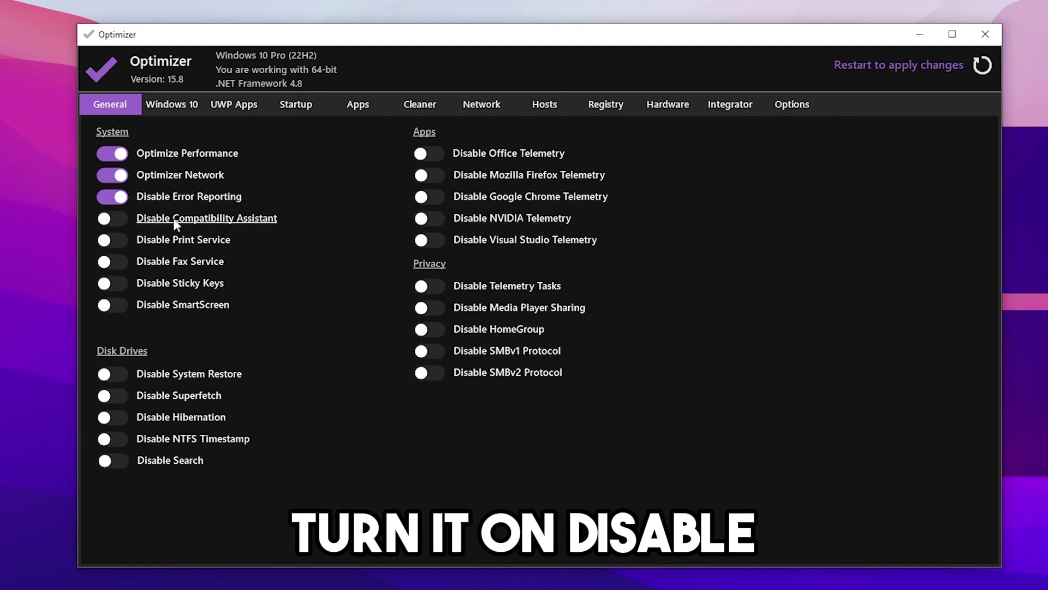
left_click(121, 216)
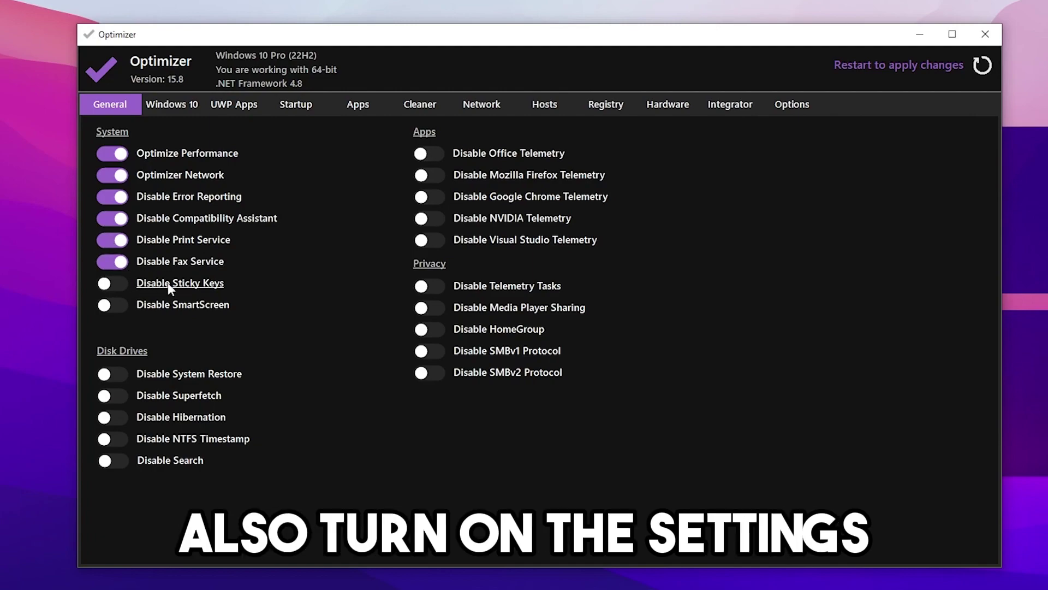
left_click(119, 283)
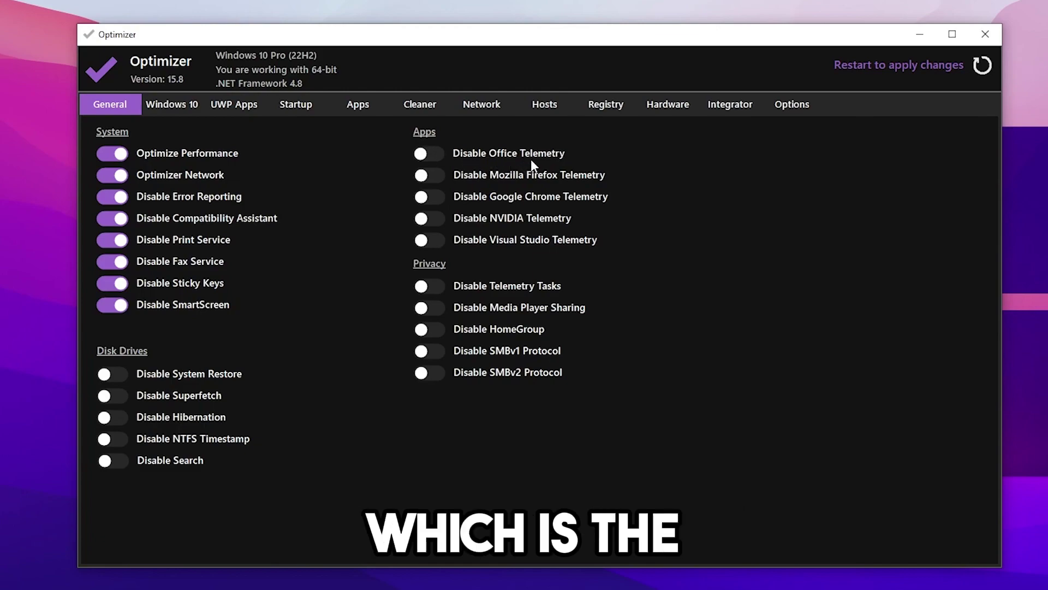
Block Office, Firefox, Chrome, NVIDIA and Visual Studio telemetry, and disable Media Player Sharing and SMBv1.
left_click(429, 154)
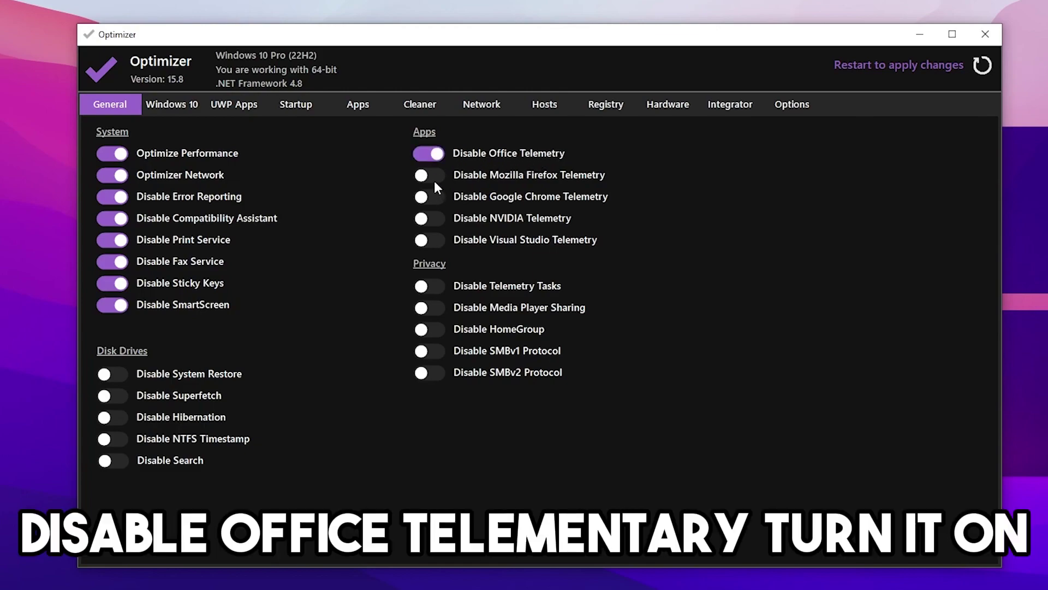
left_click(433, 176)
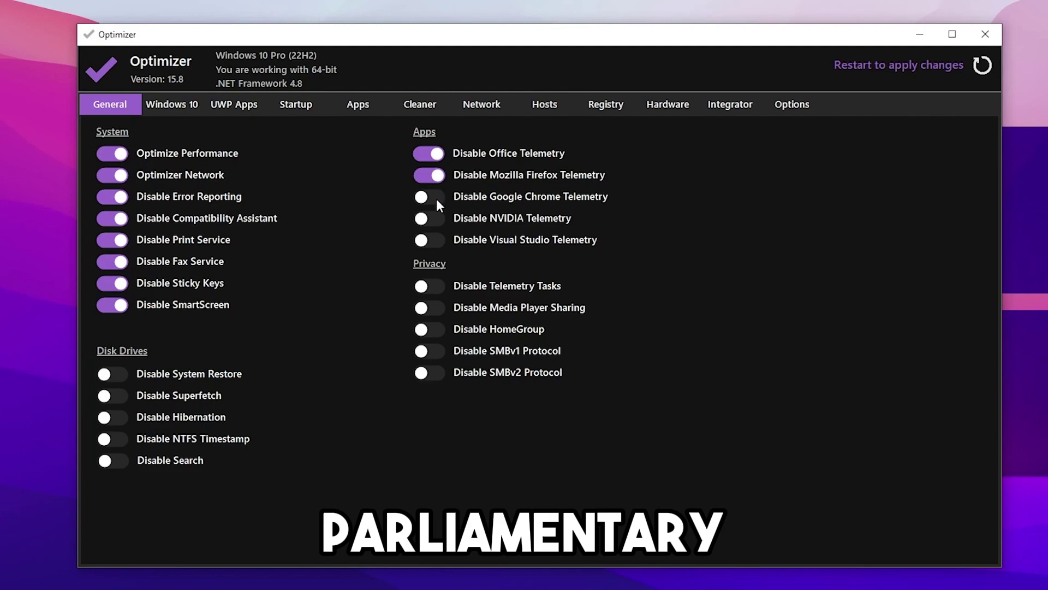
left_click(437, 198)
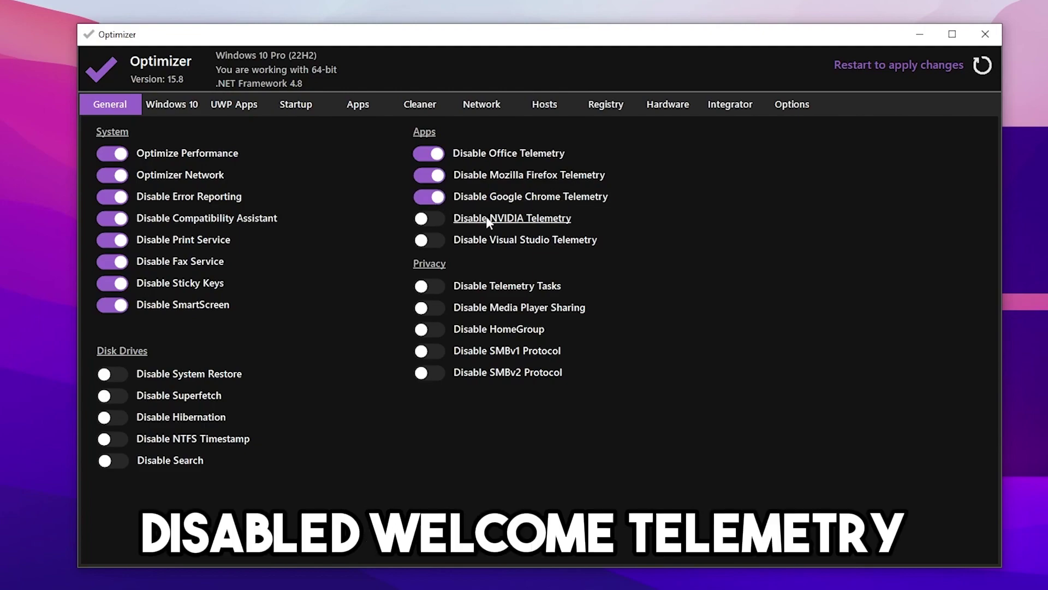
left_click(437, 218)
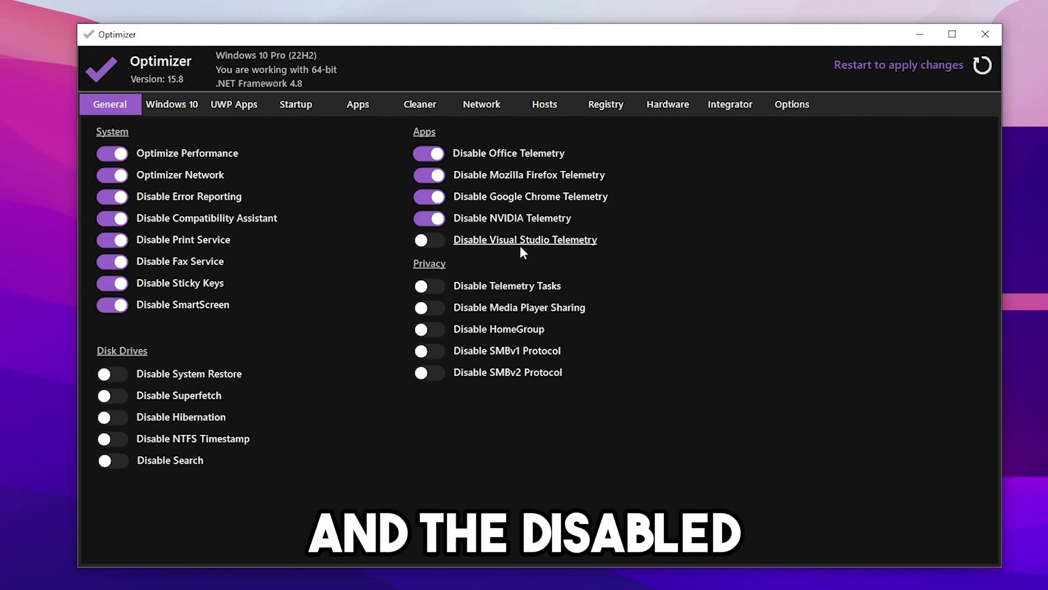
left_click(431, 241)
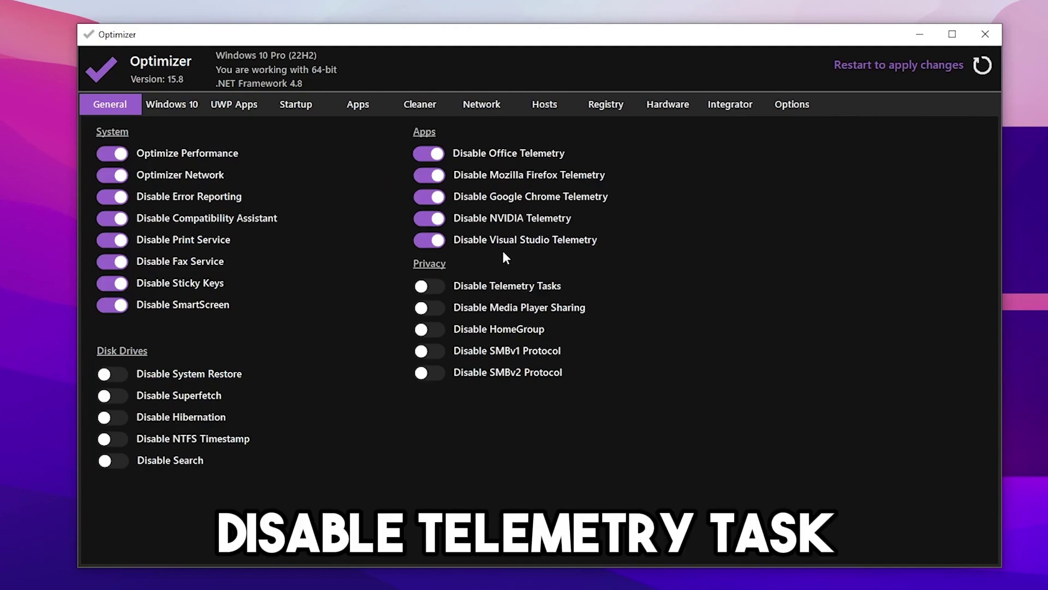
left_click(427, 307)
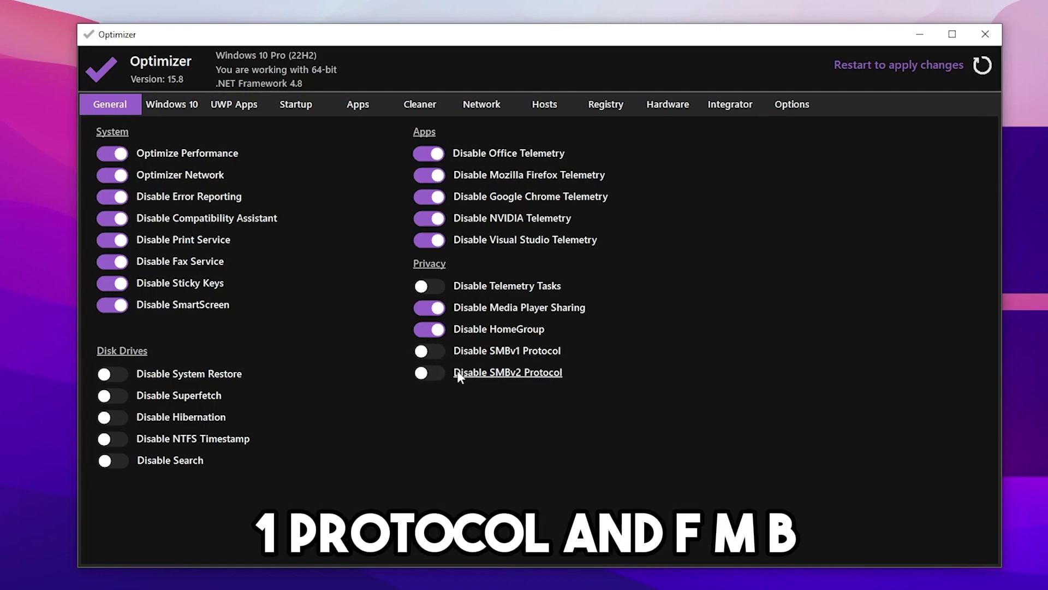
left_click(434, 354)
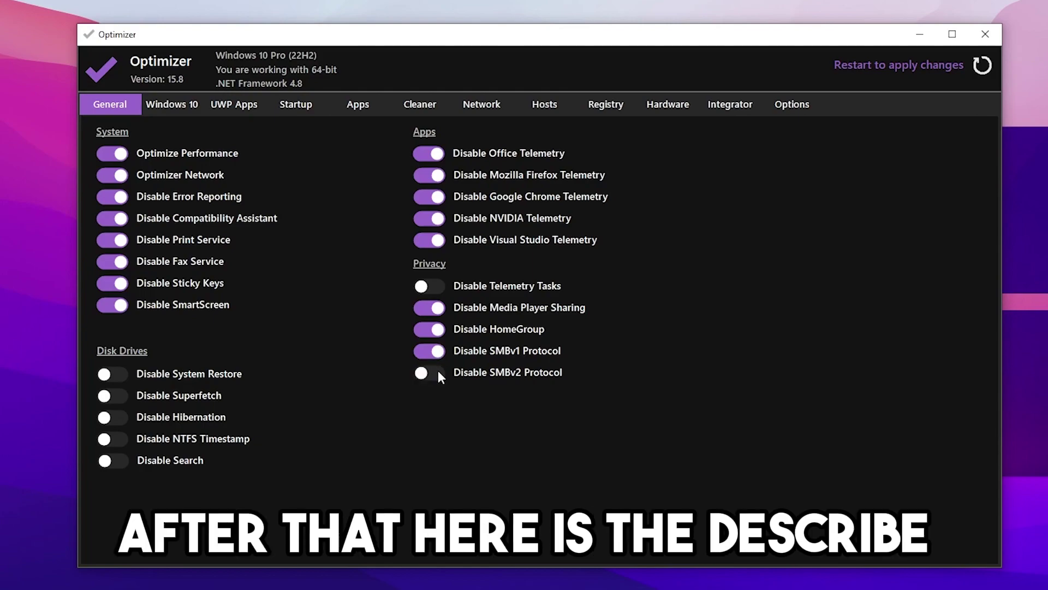
Turn on Disable SMBv2 Protocol, Disable Superfetch and Disable Hibernation.
left_click(438, 371)
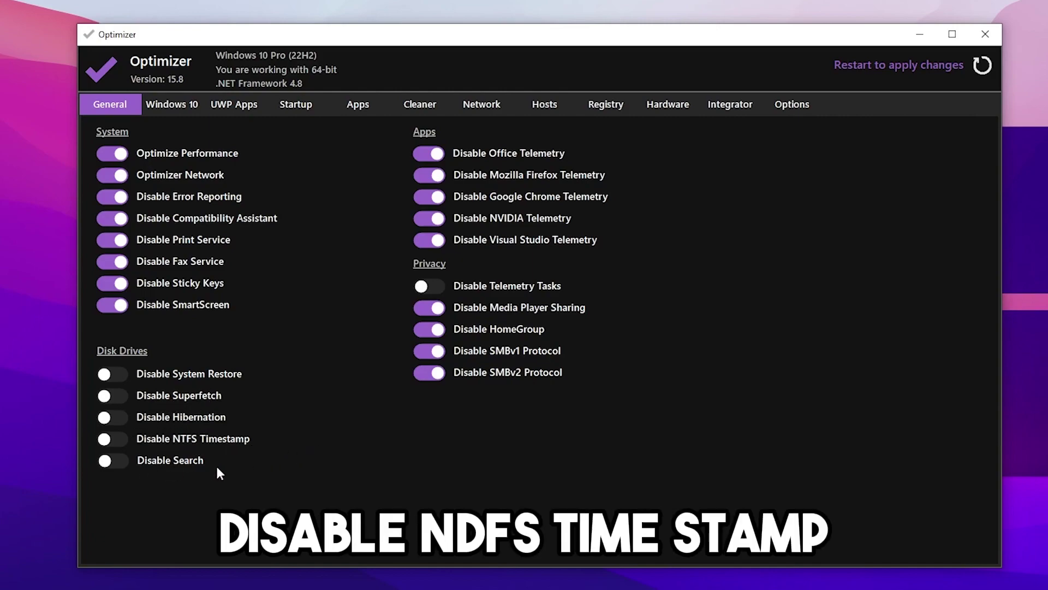
left_click(110, 397)
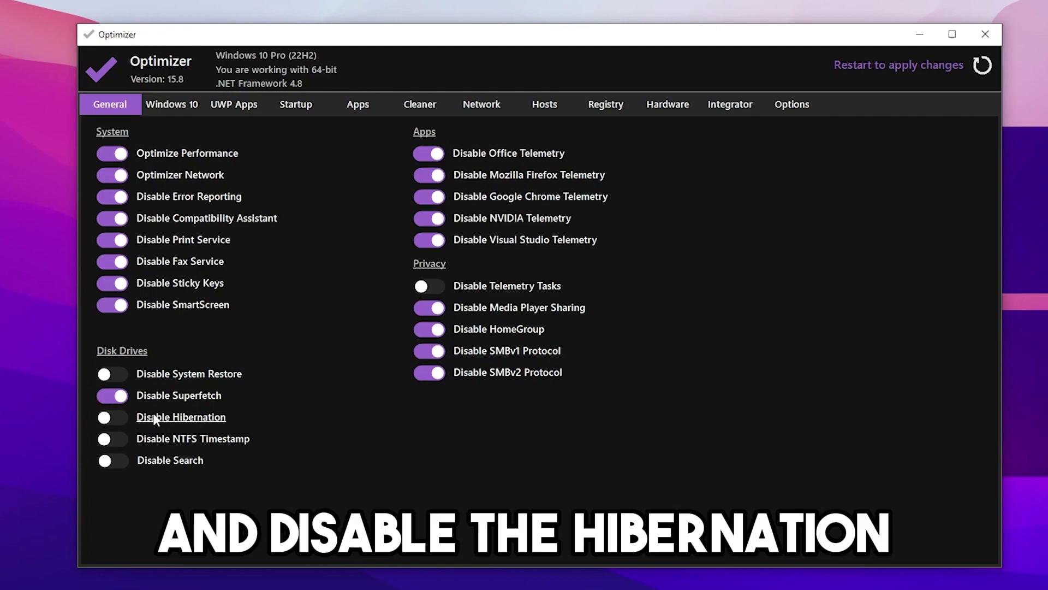
left_click(121, 418)
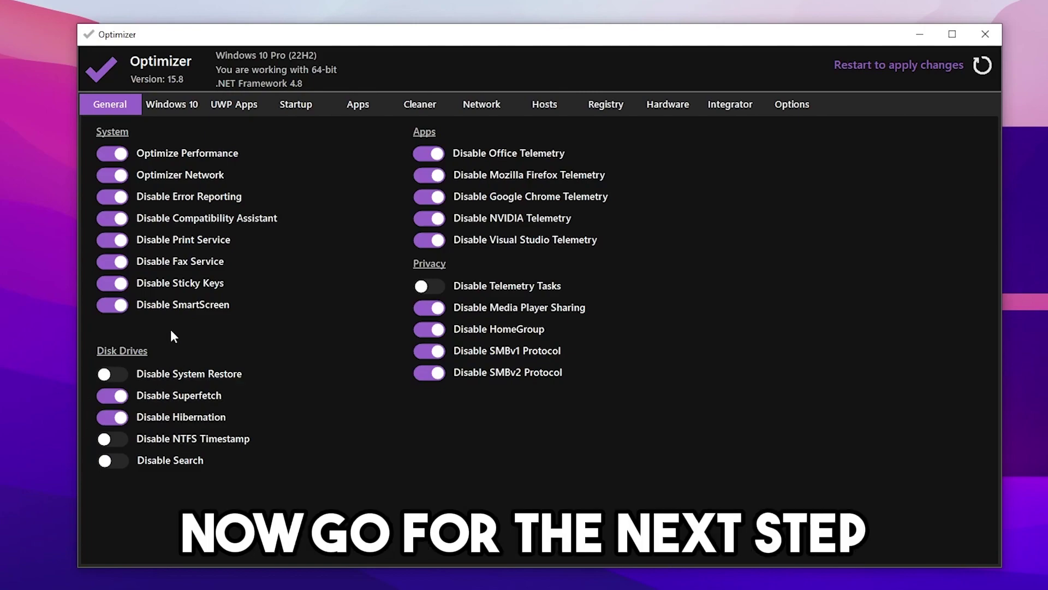
On the Windows 10 page, turn on Disable My People, Disable TPM Check and sensor services disabling.
left_click(175, 109)
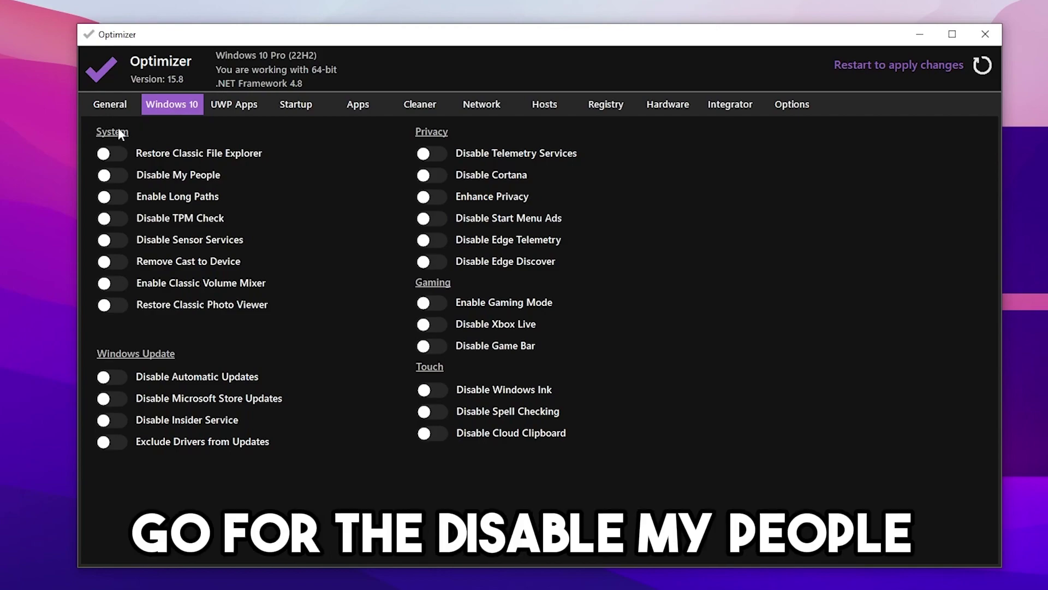
left_click(110, 175)
left_click(118, 219)
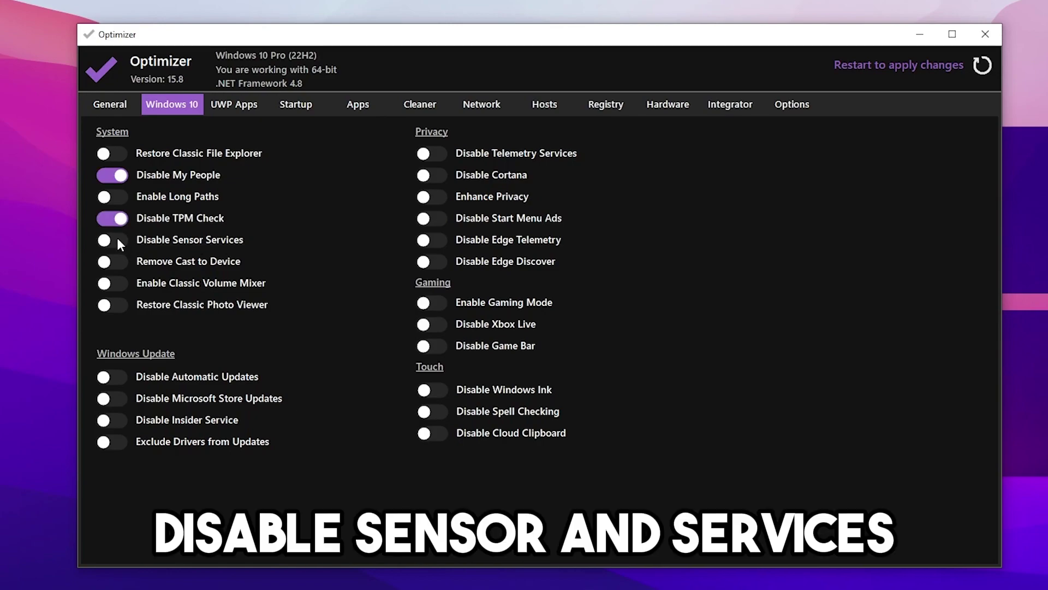
left_click(125, 241)
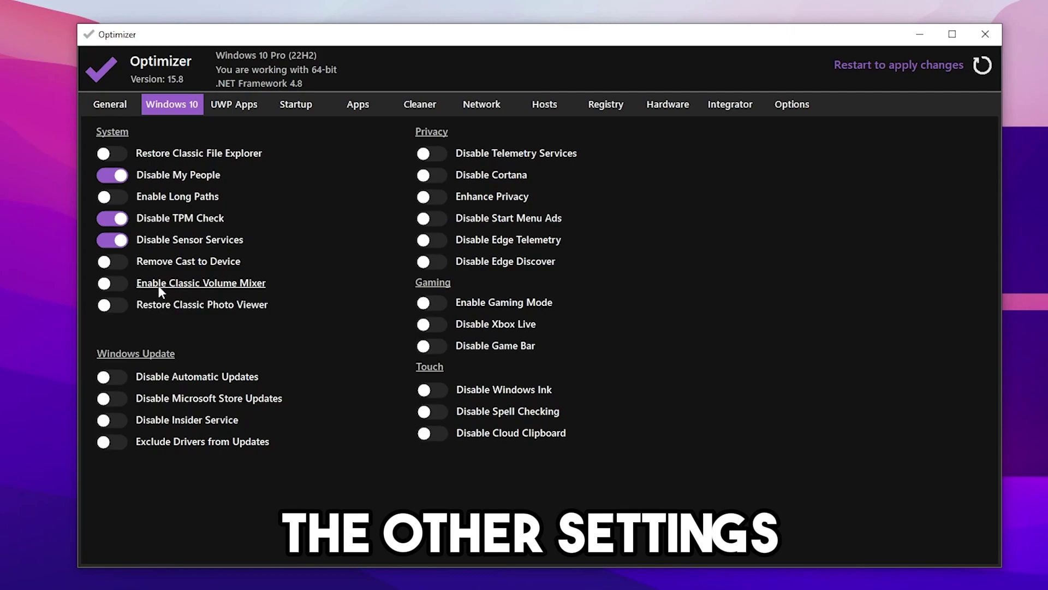
Disable telemetry services, Cortana, Start Menu ads and Edge telemetry; enable Gaming Mode and disable Game Bar.
left_click(438, 155)
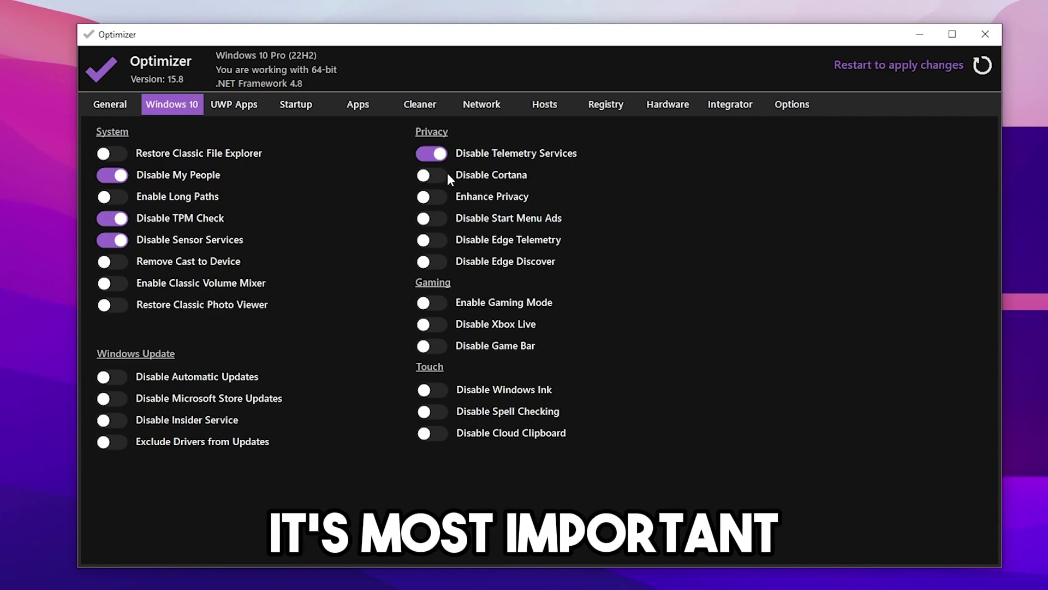
left_click(432, 177)
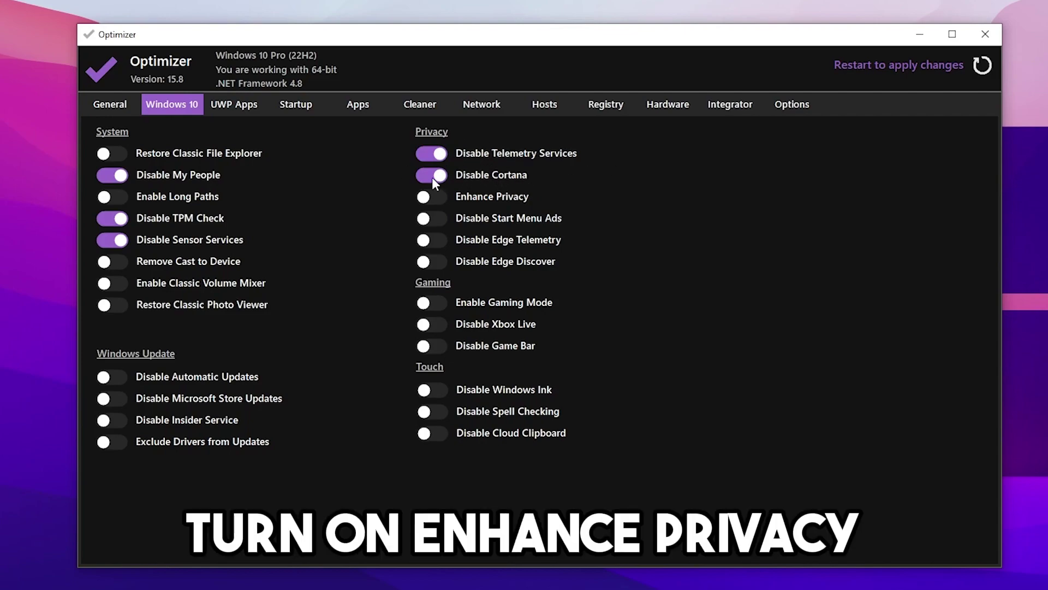
left_click(425, 217)
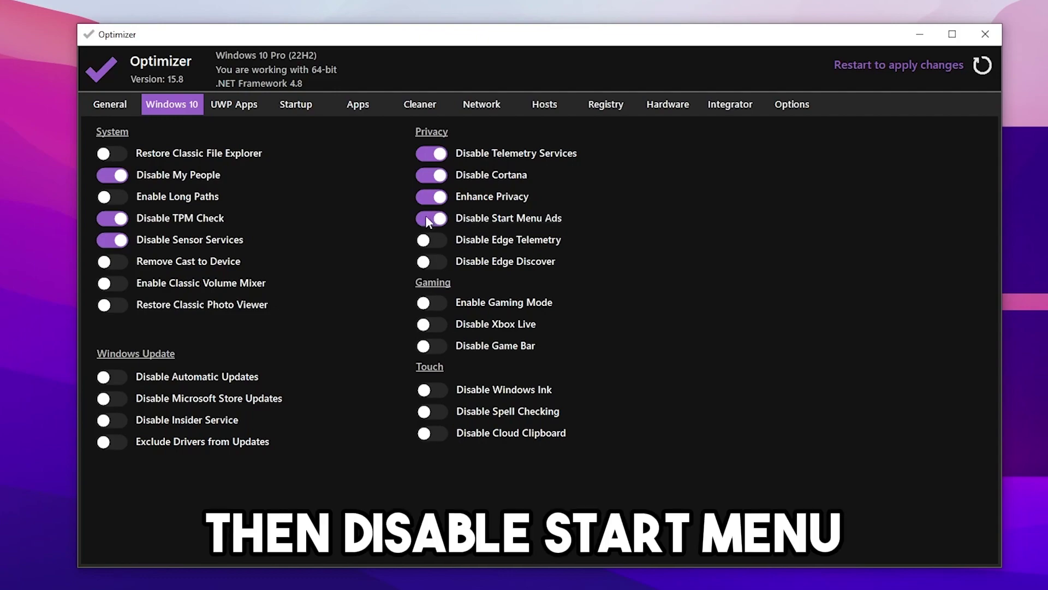
left_click(436, 239)
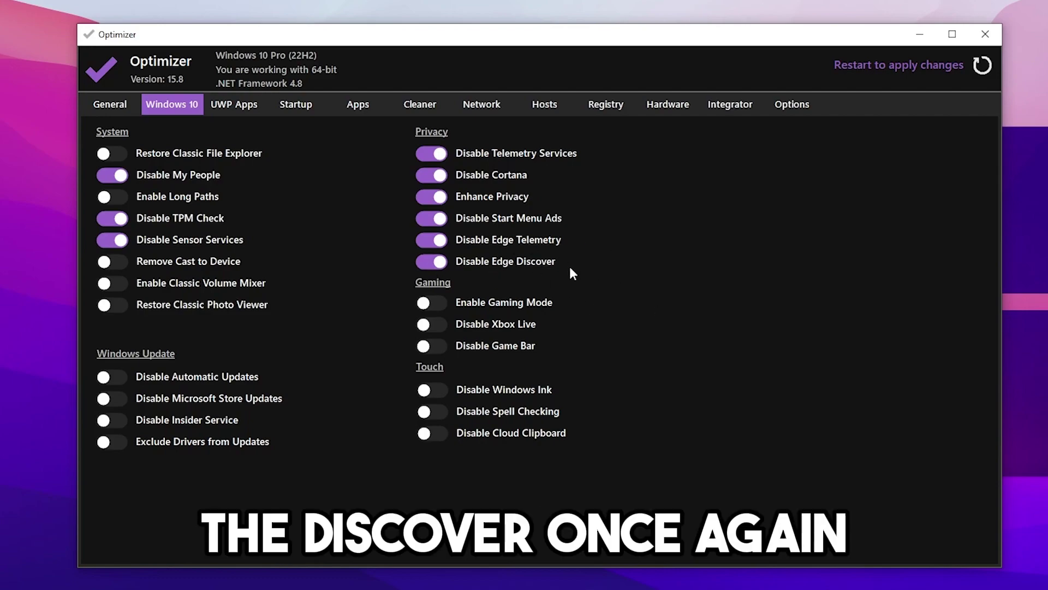
left_click(434, 304)
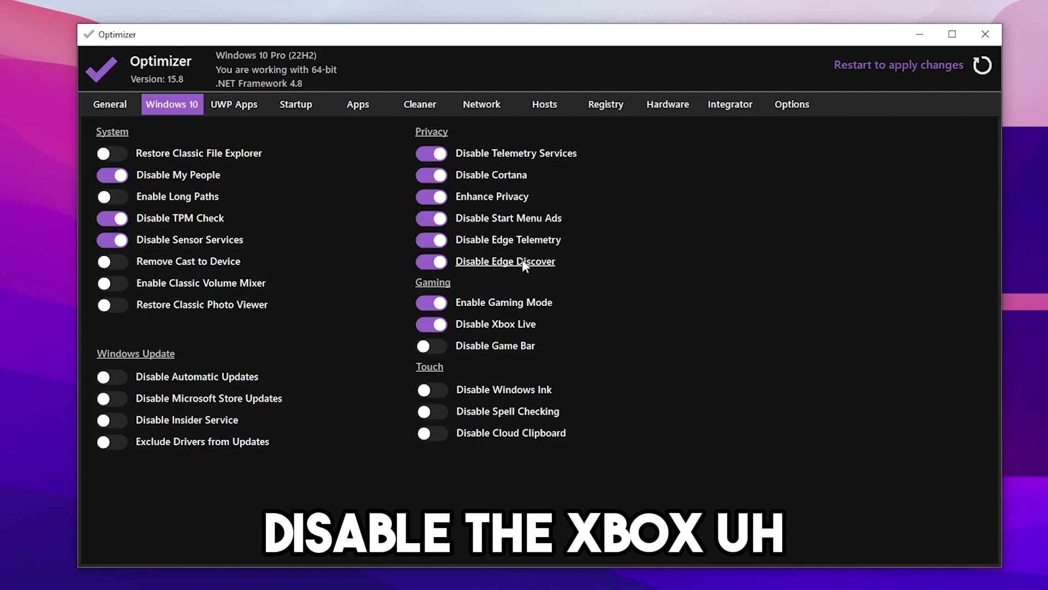
left_click(434, 346)
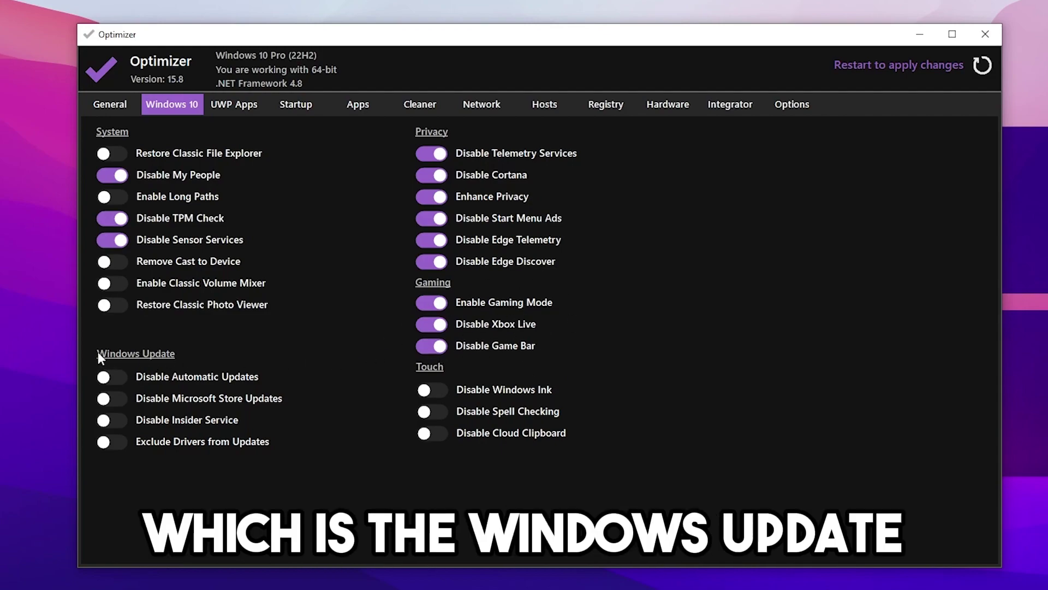
Disable automatic updates, driver updates, Windows Ink, spell checking and cloud clipboard, then show UWP Apps.
left_click(119, 376)
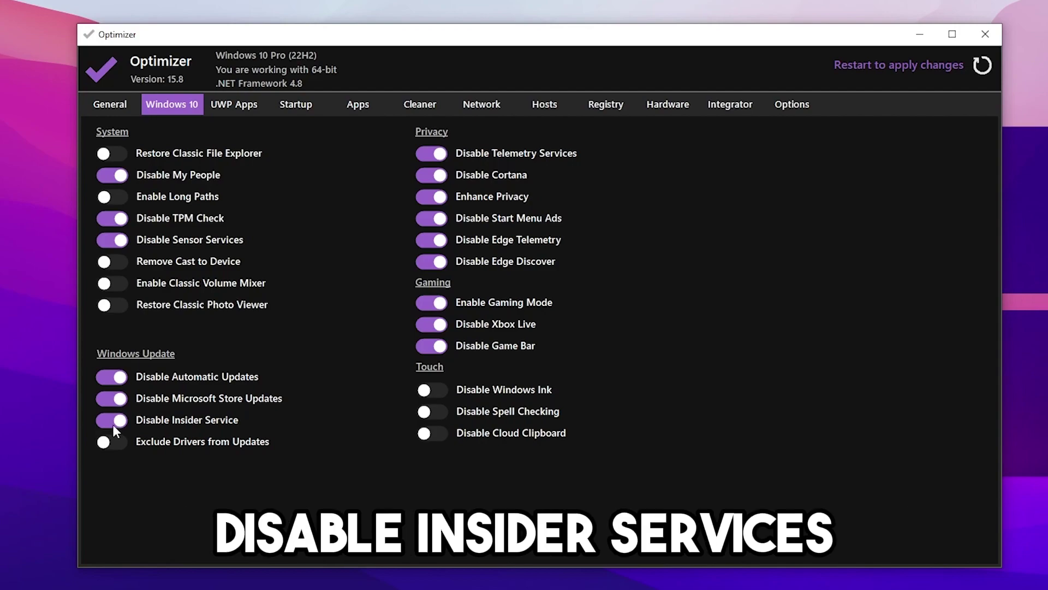
left_click(113, 441)
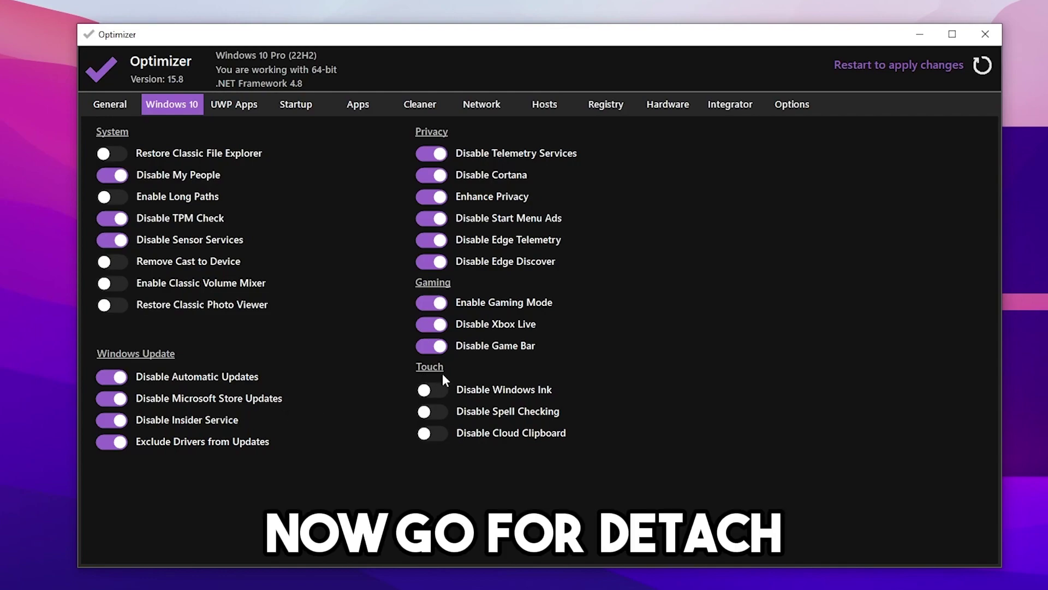
left_click(427, 391)
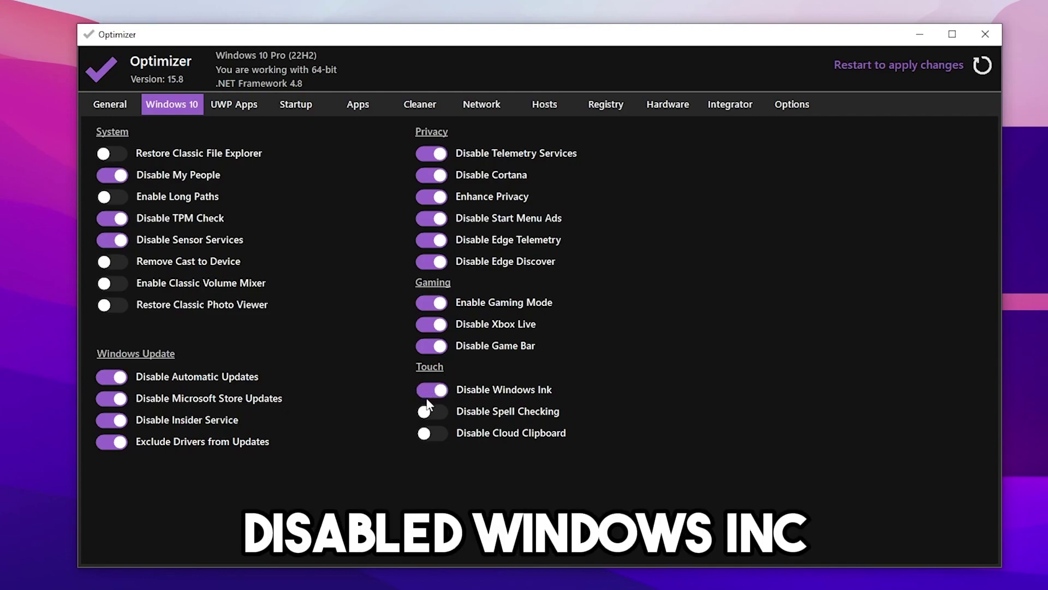
left_click(429, 412)
left_click(429, 434)
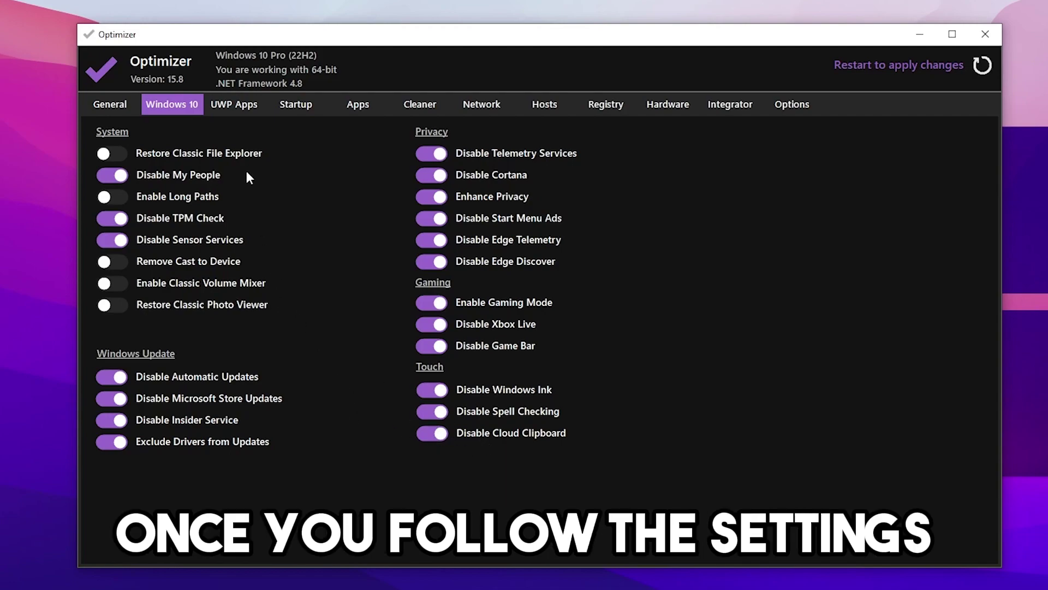
left_click(303, 109)
Delete OneDrive, Steam and MzCPUAccelerator from Optimizer's startup items.
left_click(229, 106)
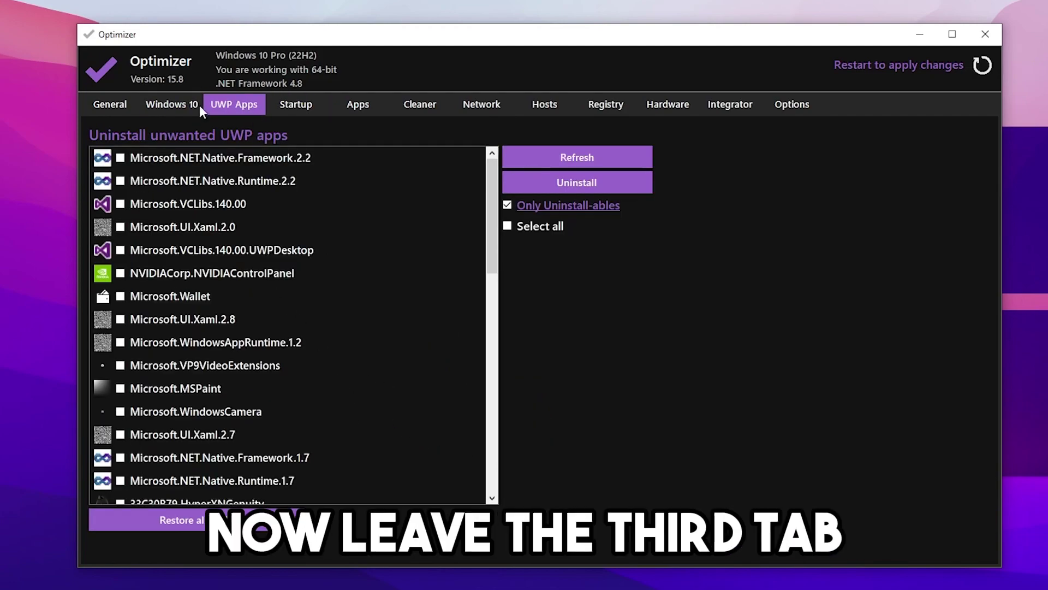
left_click(294, 107)
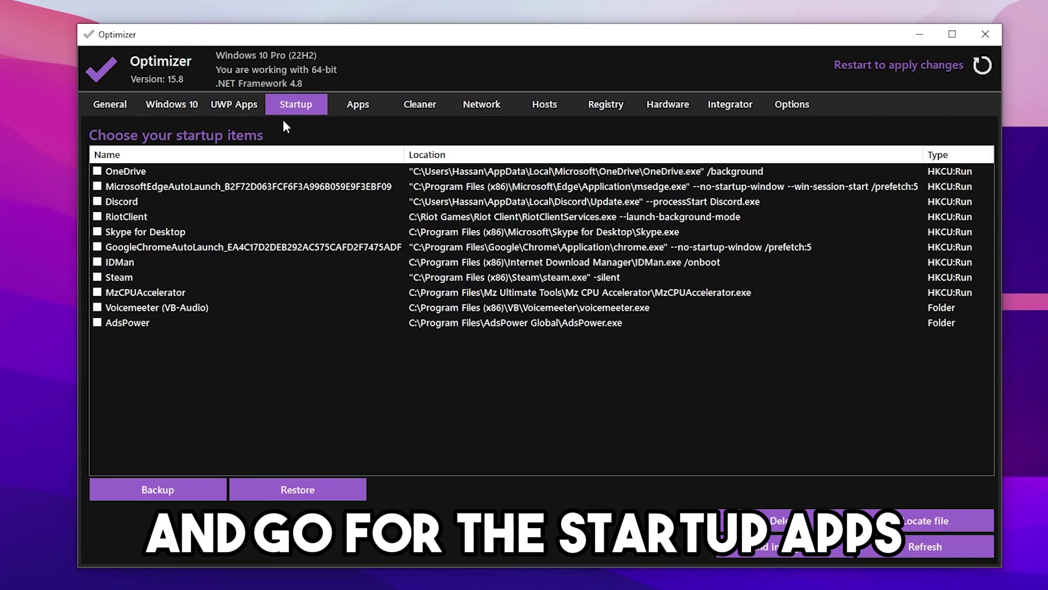
left_click(98, 172)
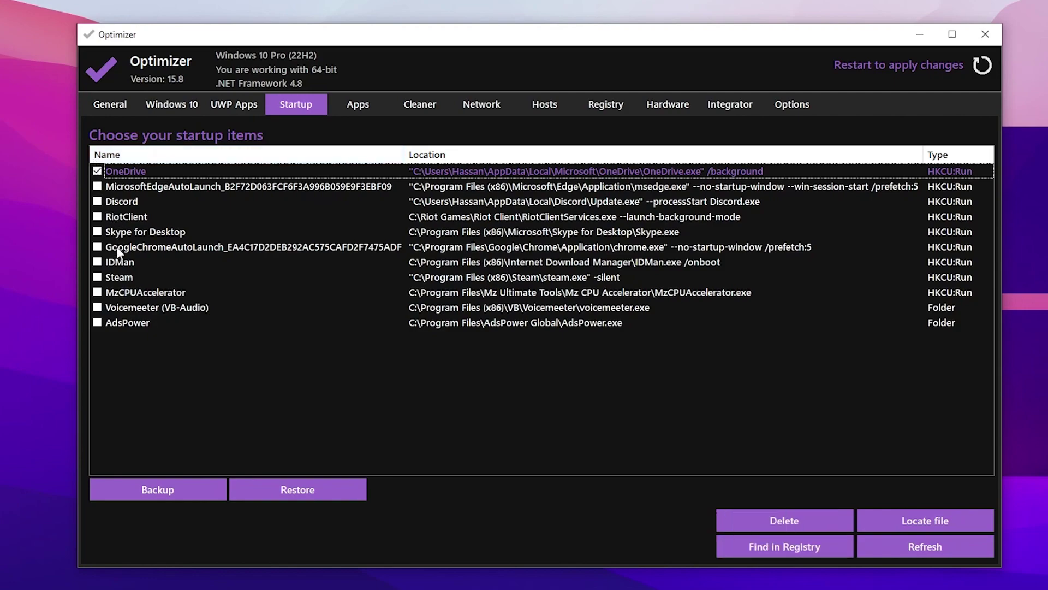
left_click(97, 277)
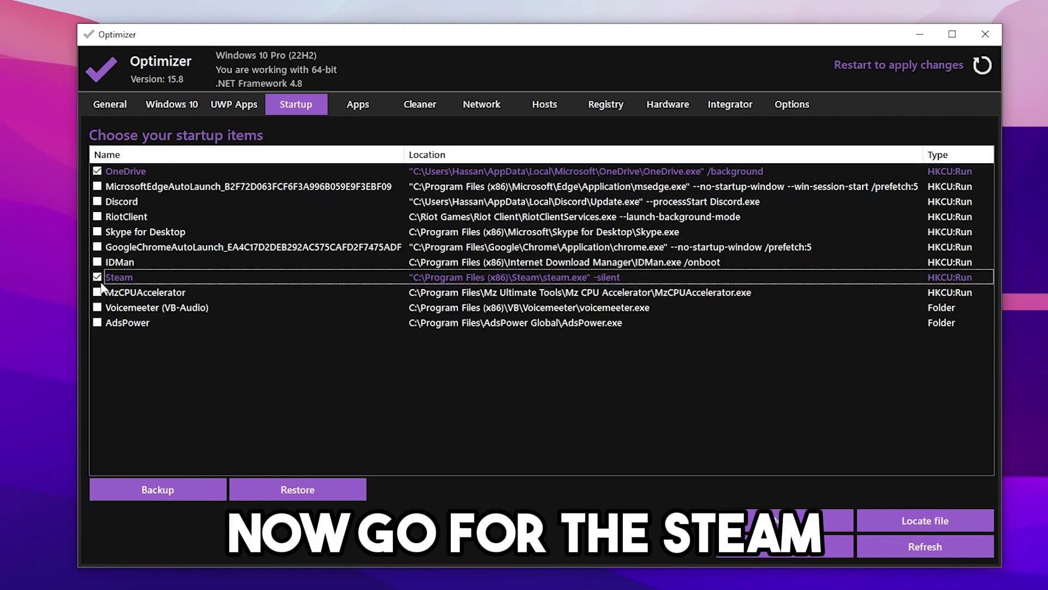
left_click(97, 293)
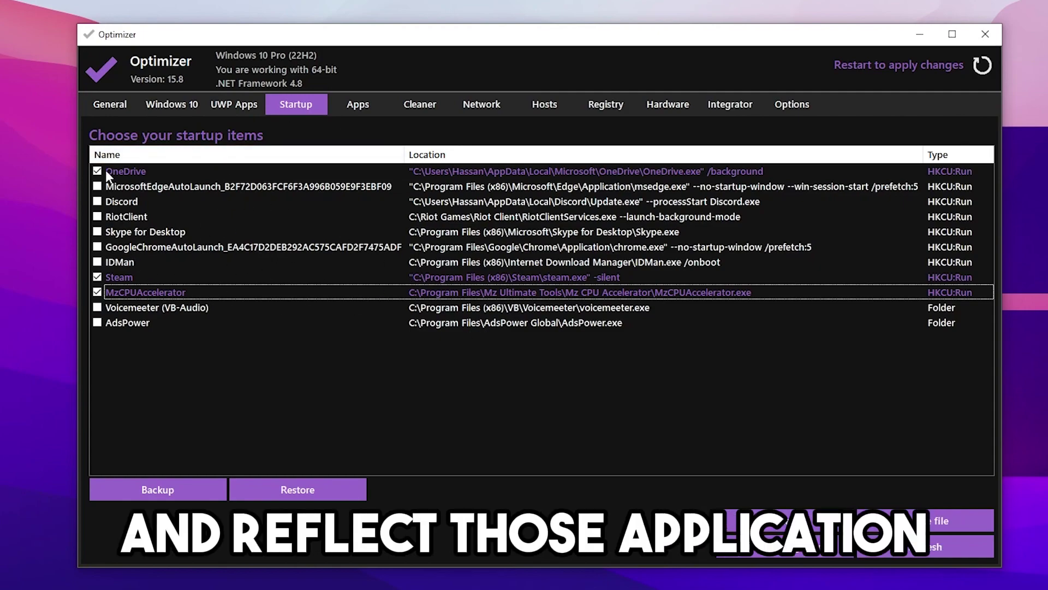
left_click(778, 529)
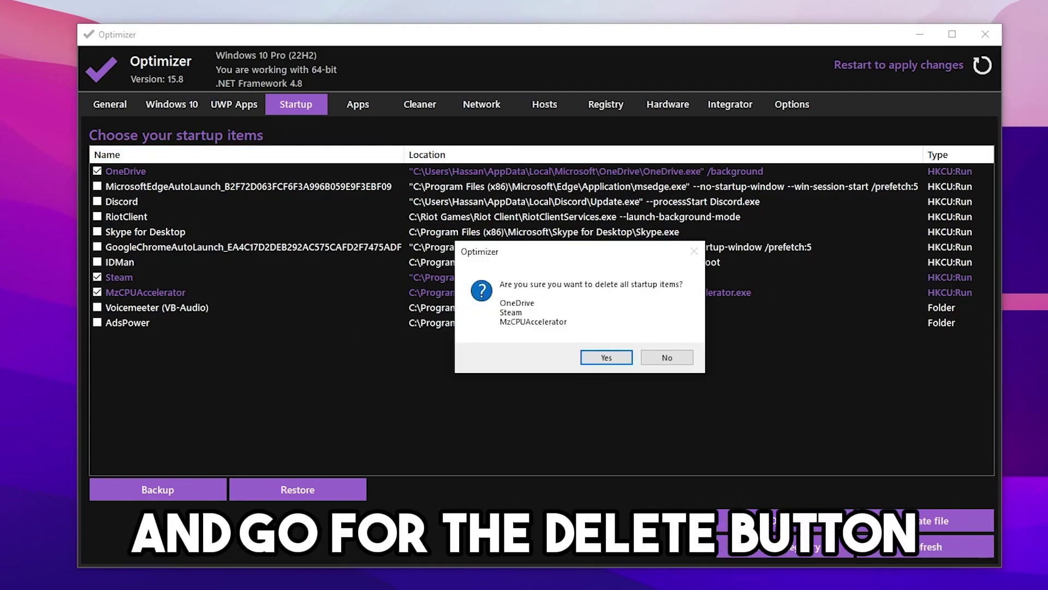
left_click(610, 360)
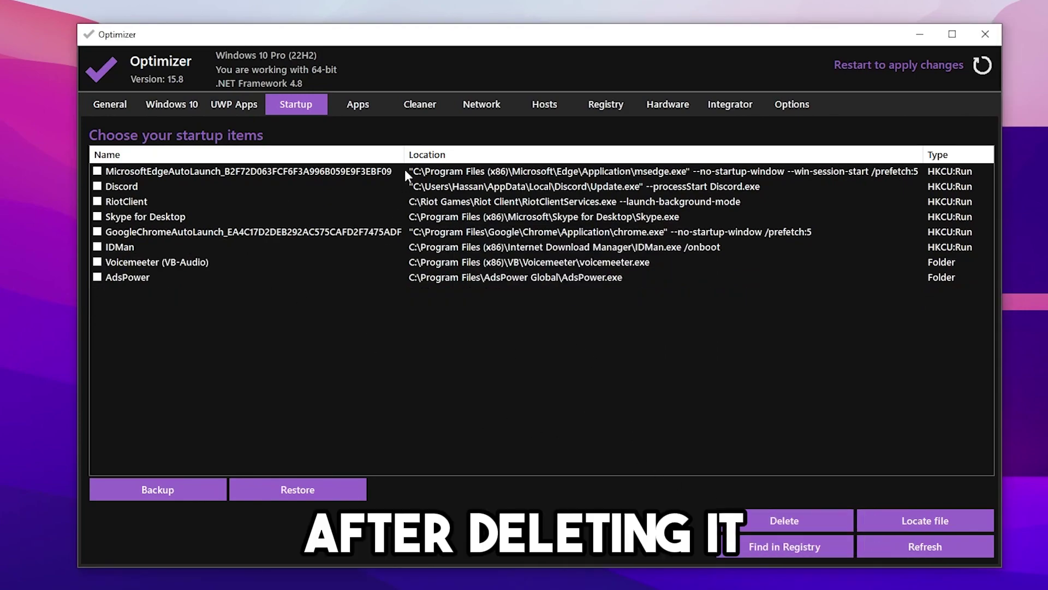
left_click(415, 112)
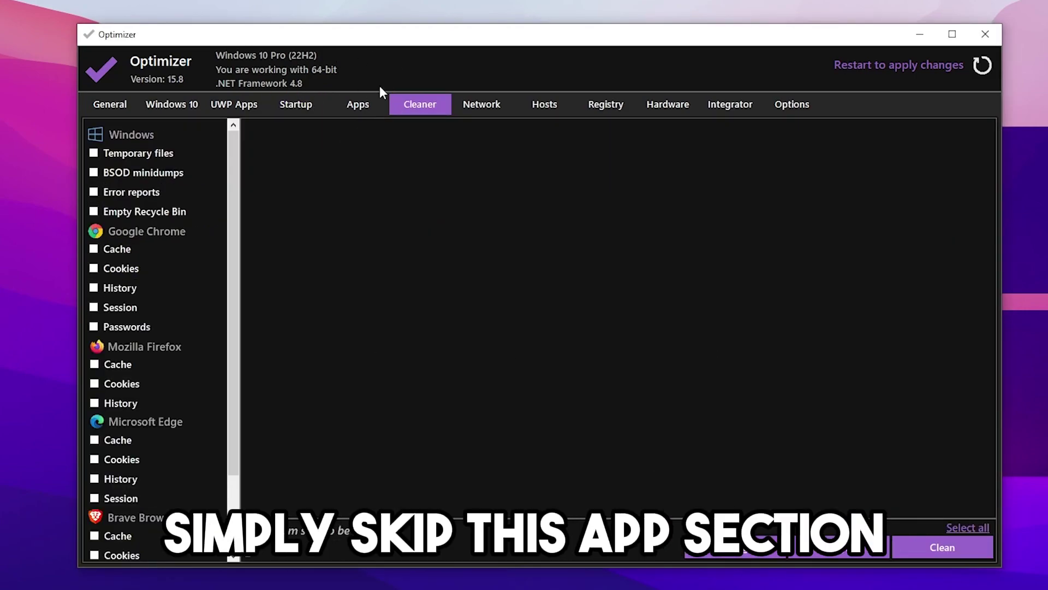
Tick Temporary files, BSOD minidumps, Error reports and Empty Recycle Bin, then close Optimizer.
left_click(95, 153)
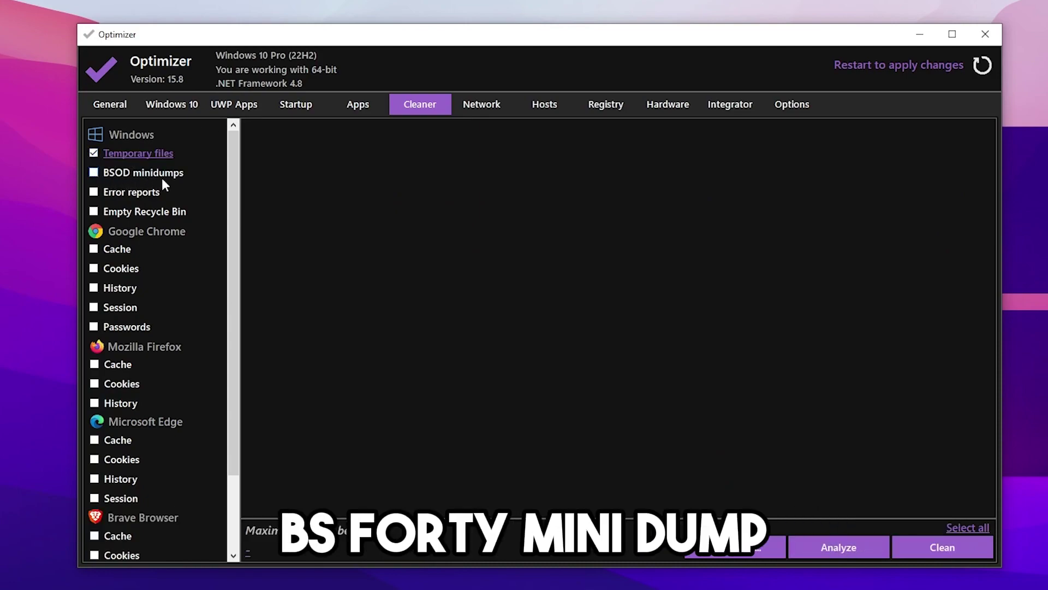
left_click(93, 172)
left_click(94, 192)
left_click(94, 211)
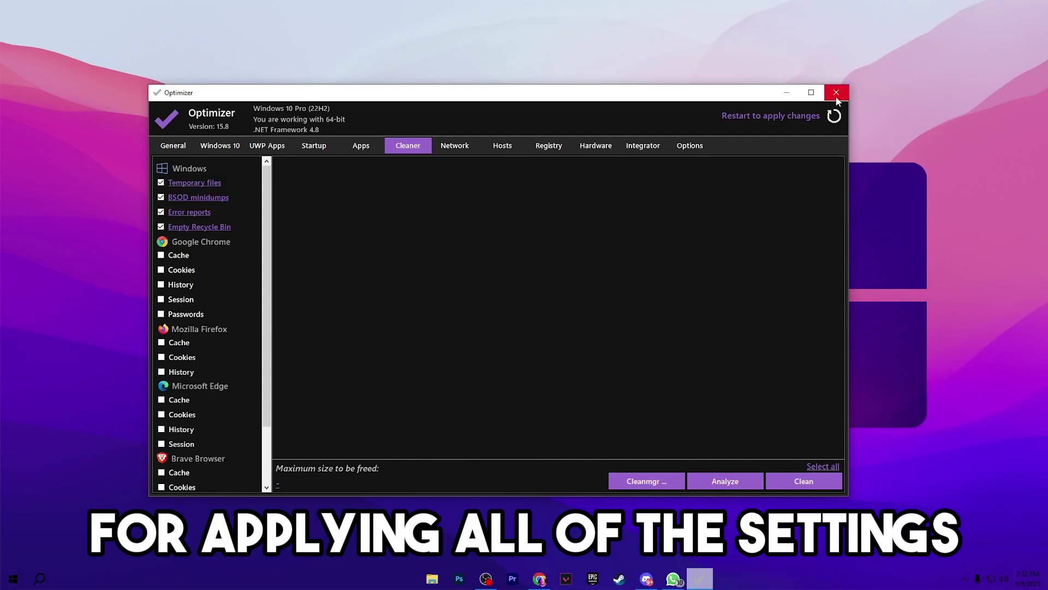
left_click(986, 34)
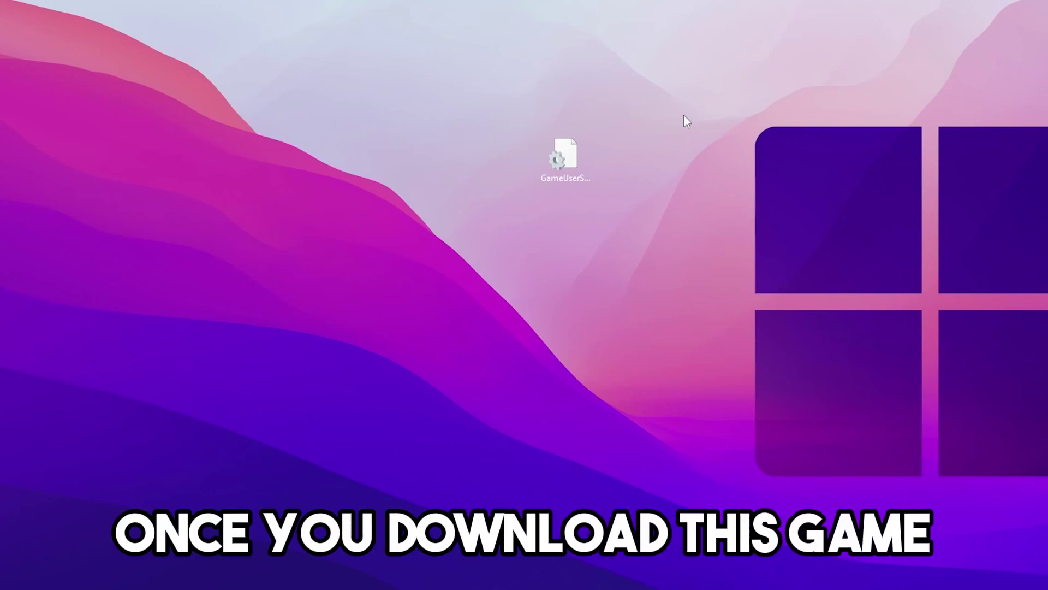
Copy GameUserSettings.ini from the desktop and open %localappdata% through Windows search.
right_click(553, 161)
left_click(603, 463)
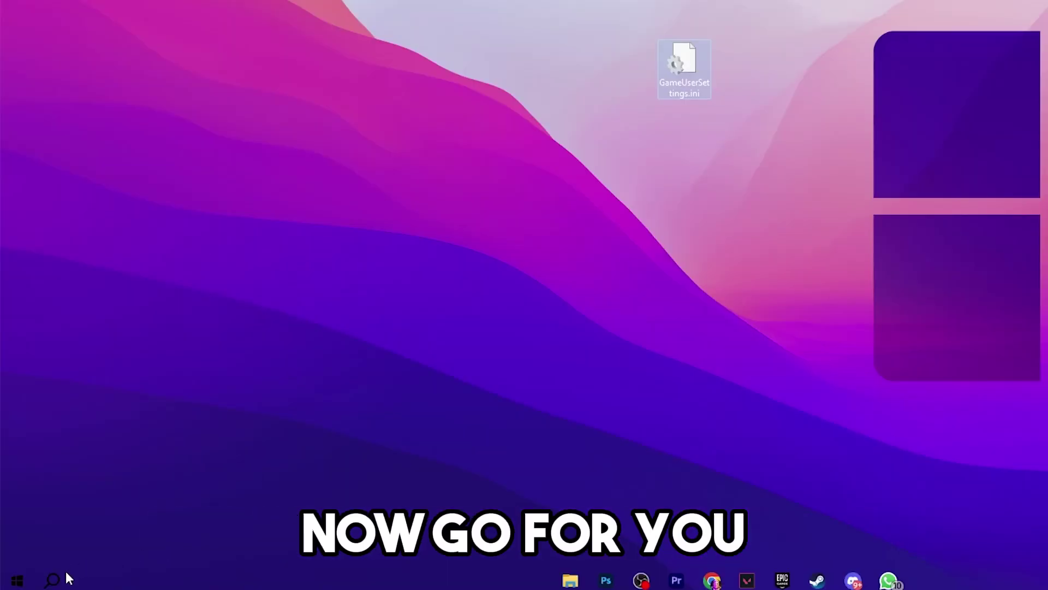
left_click(61, 576)
type("%localappdata%")
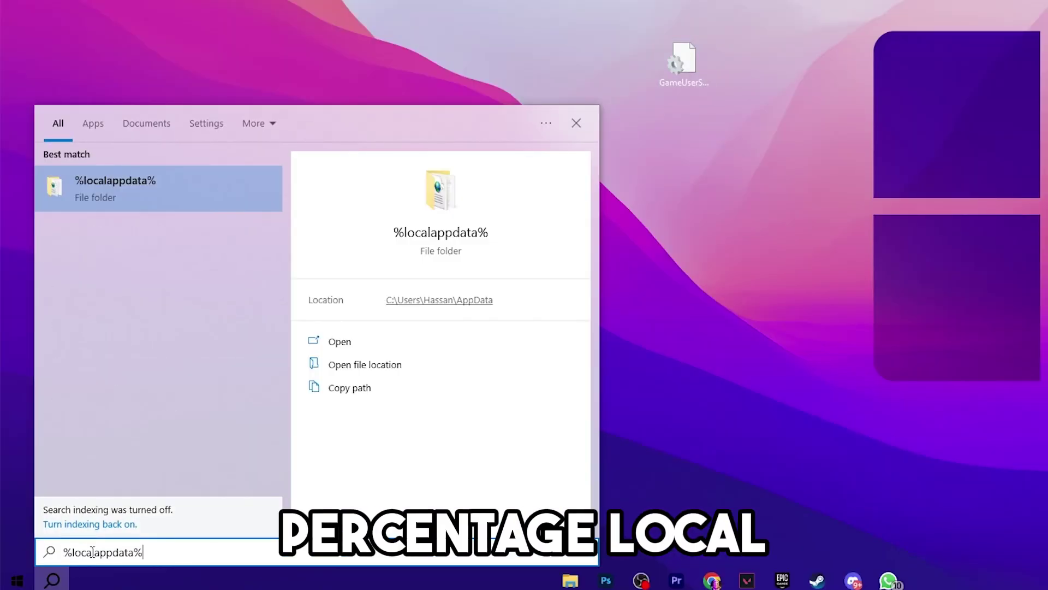
key("Return")
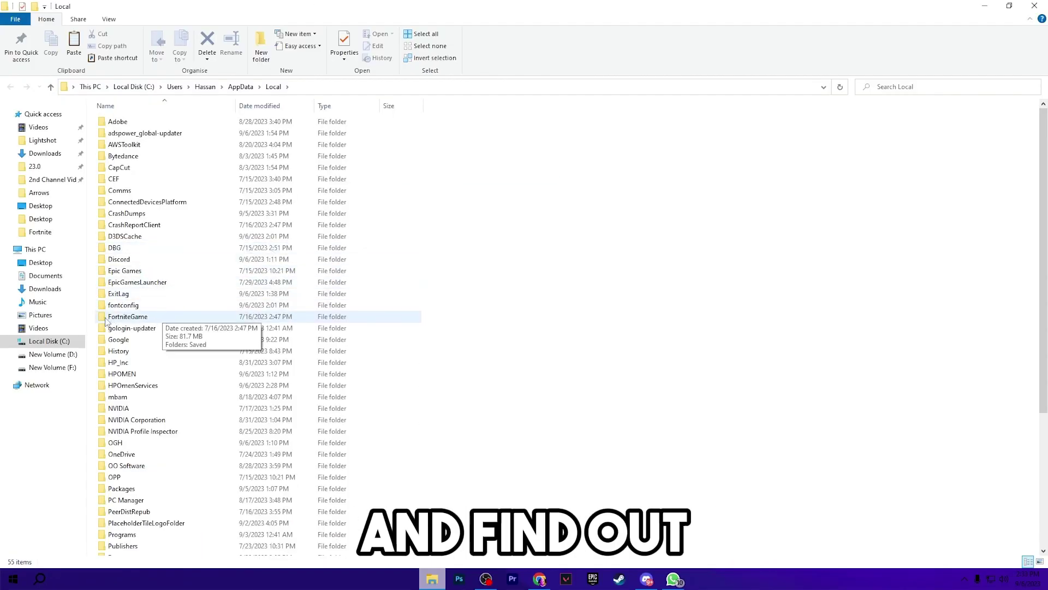
Paste it into FortniteGame\Saved\Config\WindowsClient, replacing the existing GameUserSettings.ini.
double_click(128, 316)
double_click(126, 129)
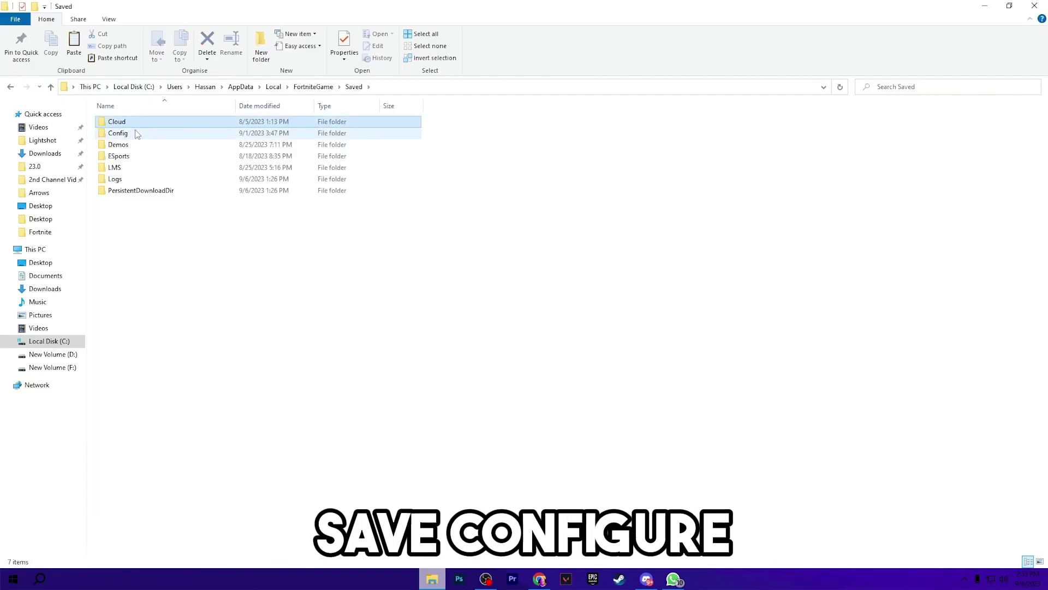
double_click(136, 133)
double_click(140, 133)
right_click(196, 192)
left_click(223, 268)
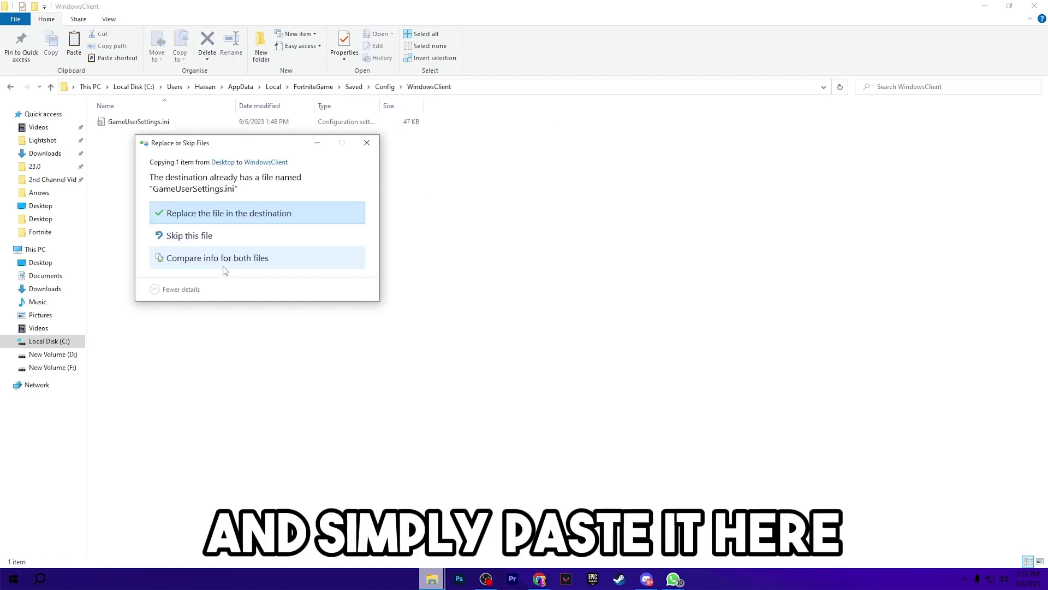
left_click(198, 211)
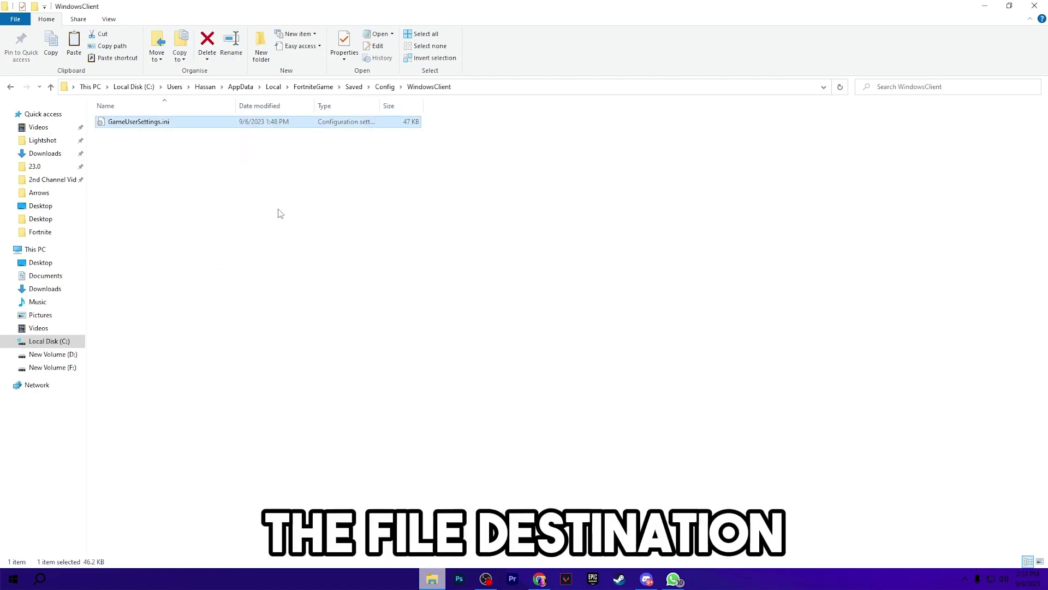